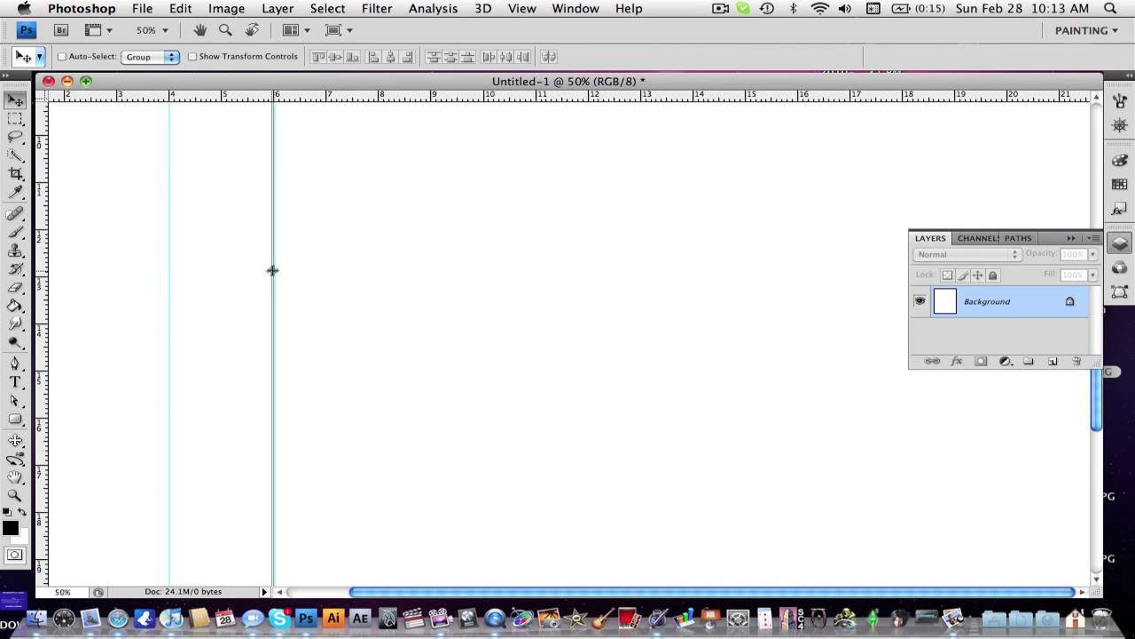
# Step: Place vertical guides at 6 and 8 and horizontal guides at 4, 6 and 8 on the rulers
pyautogui.keyDown('super'); pyautogui.click(353, 278); pyautogui.keyUp('super')
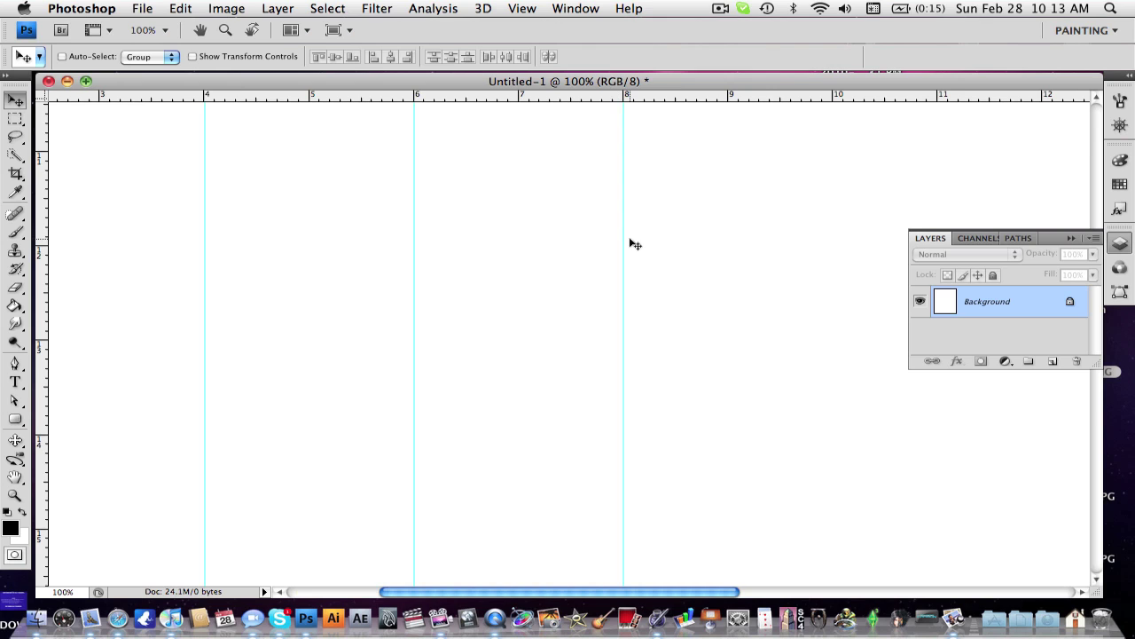
pyautogui.press('super+minus')
pyautogui.press('super+minus')
pyautogui.press('super+minus')
pyautogui.press('super+equal')
pyautogui.moveTo(305, 239); pyautogui.dragTo(351, 303)
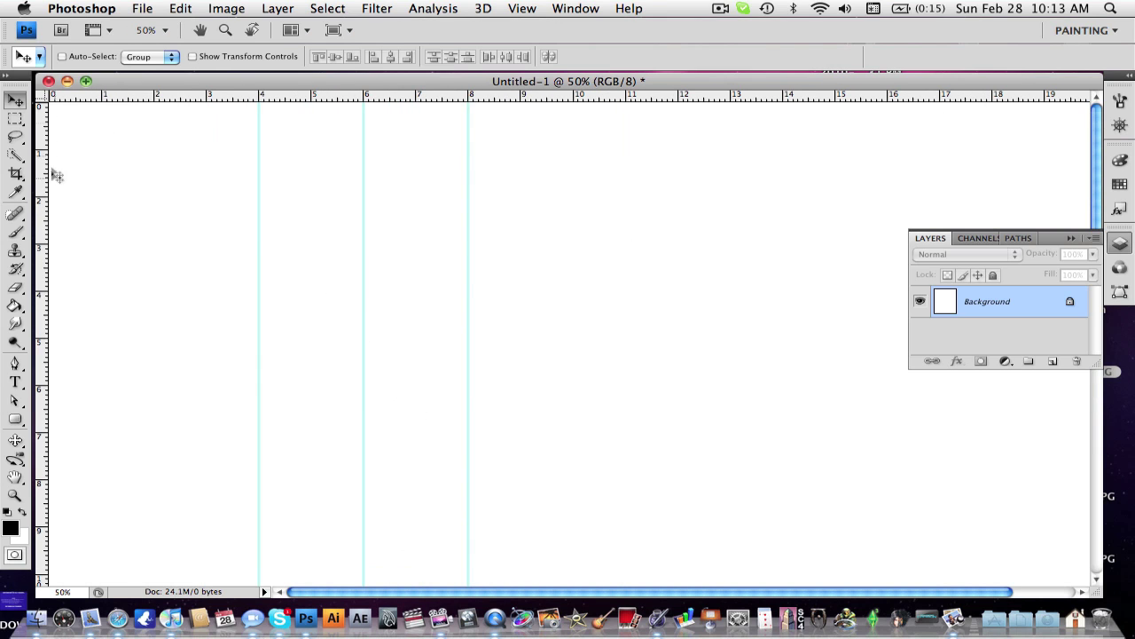
pyautogui.moveTo(62, 96); pyautogui.dragTo(88, 289)
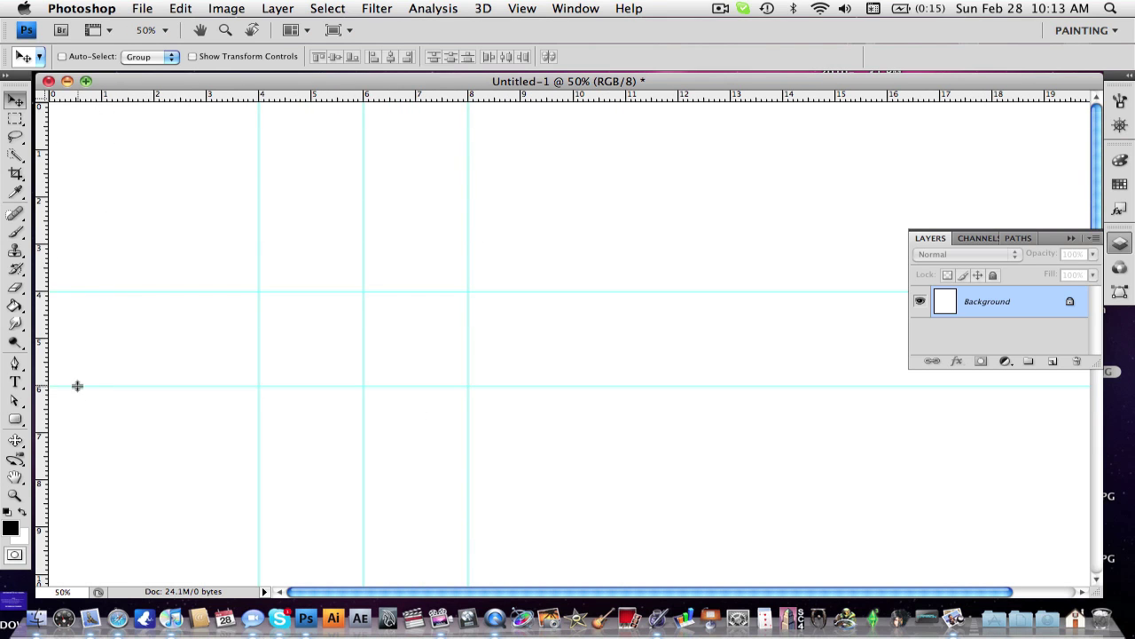
pyautogui.press('super+plus')
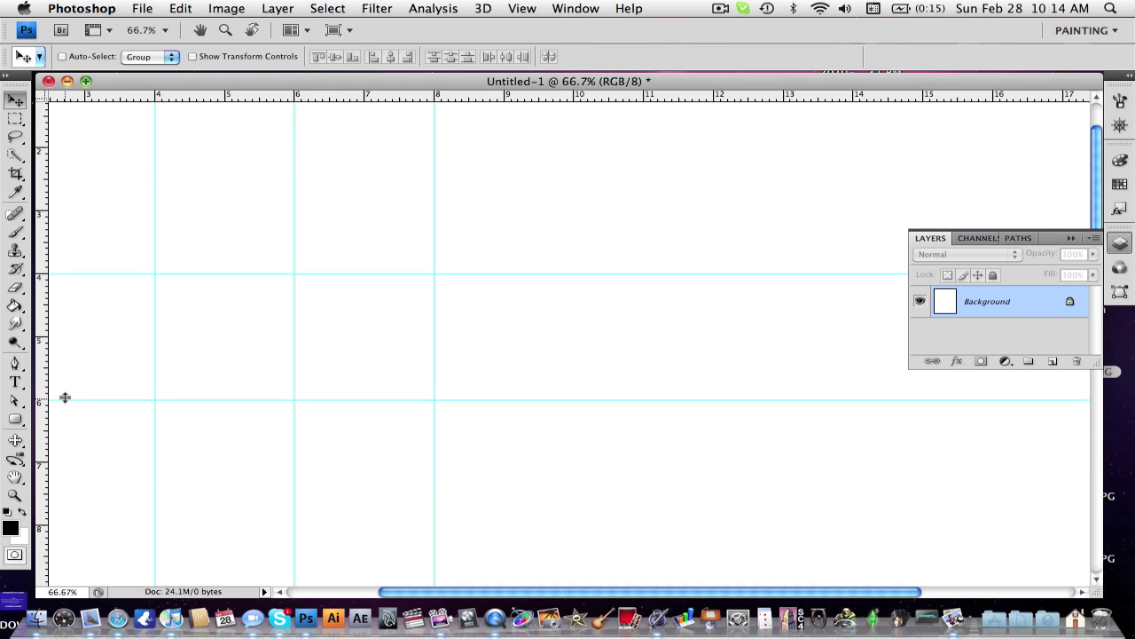
pyautogui.press('super+plus')
pyautogui.moveTo(137, 467); pyautogui.dragTo(678, 431)
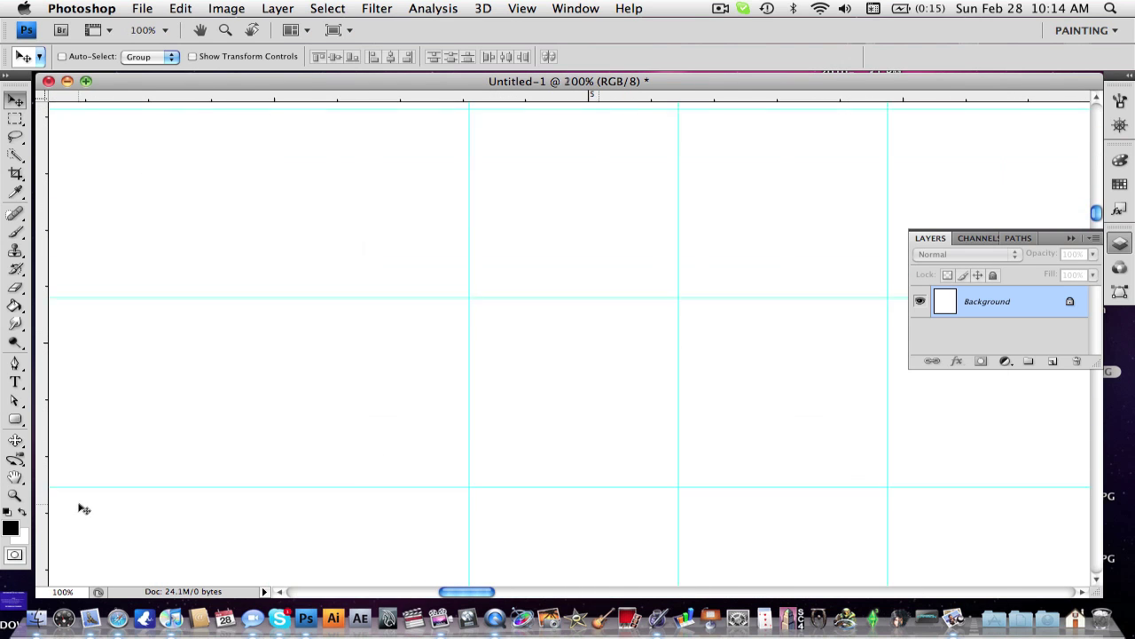
# Step: Paint a black square outline with the size 3 brush, following the guides at 4 and 8 in both directions
pyautogui.press('super+minus')
pyautogui.press('b')
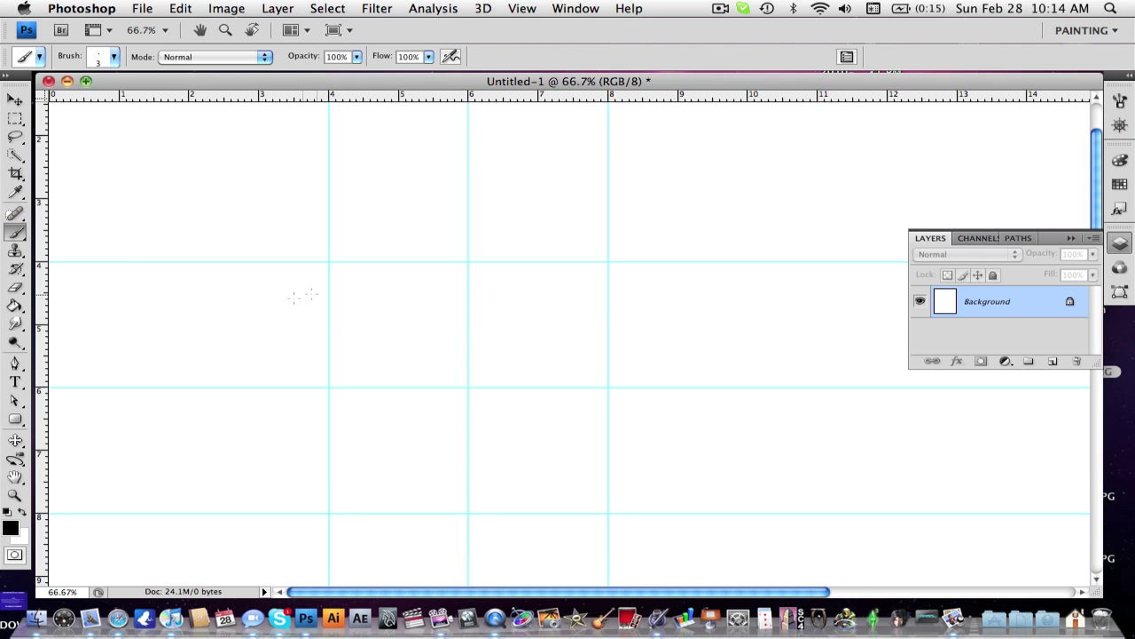
pyautogui.click(329, 262)
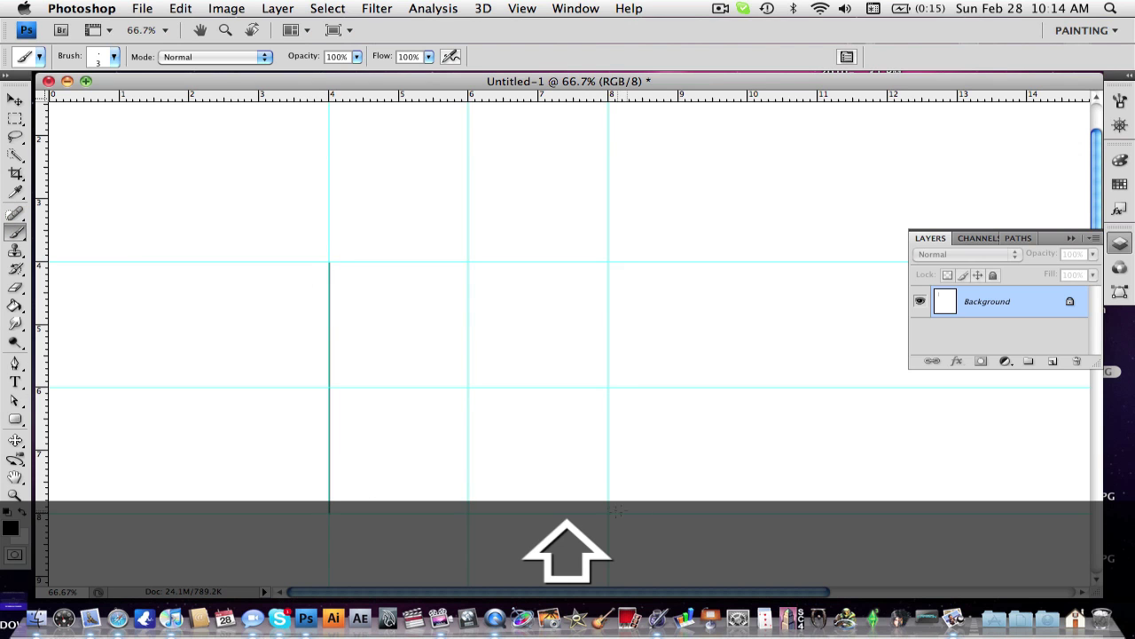
pyautogui.press('super+z')
pyautogui.press('super+plus')
pyautogui.press('super+plus')
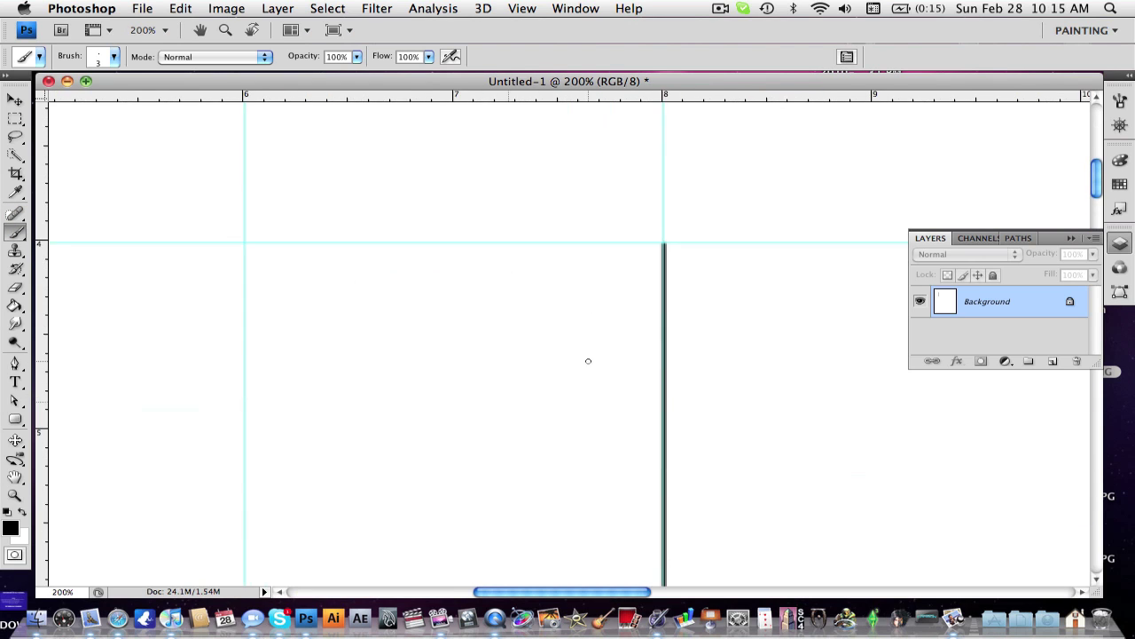
pyautogui.hscroll(-10, 588, 360)
pyautogui.hscroll(10, 464, 171)
pyautogui.keyDown('shift'); pyautogui.click(491, 187); pyautogui.keyUp('shift')
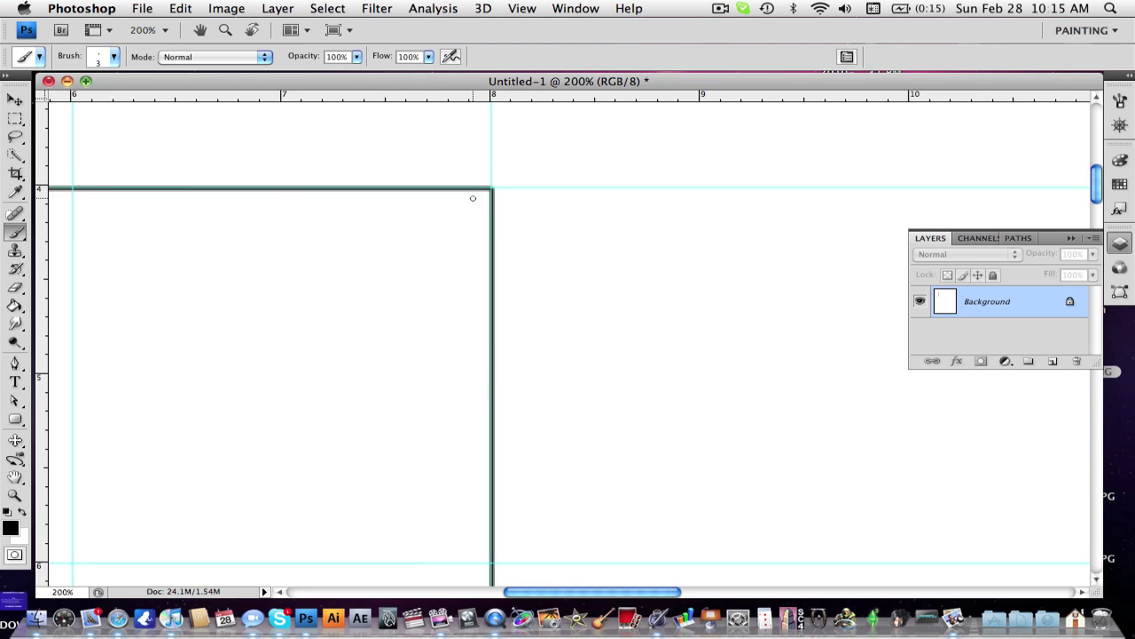
pyautogui.press('super+minus')
pyautogui.press('super+minus')
pyautogui.press('super+minus')
pyautogui.press('super+plus')
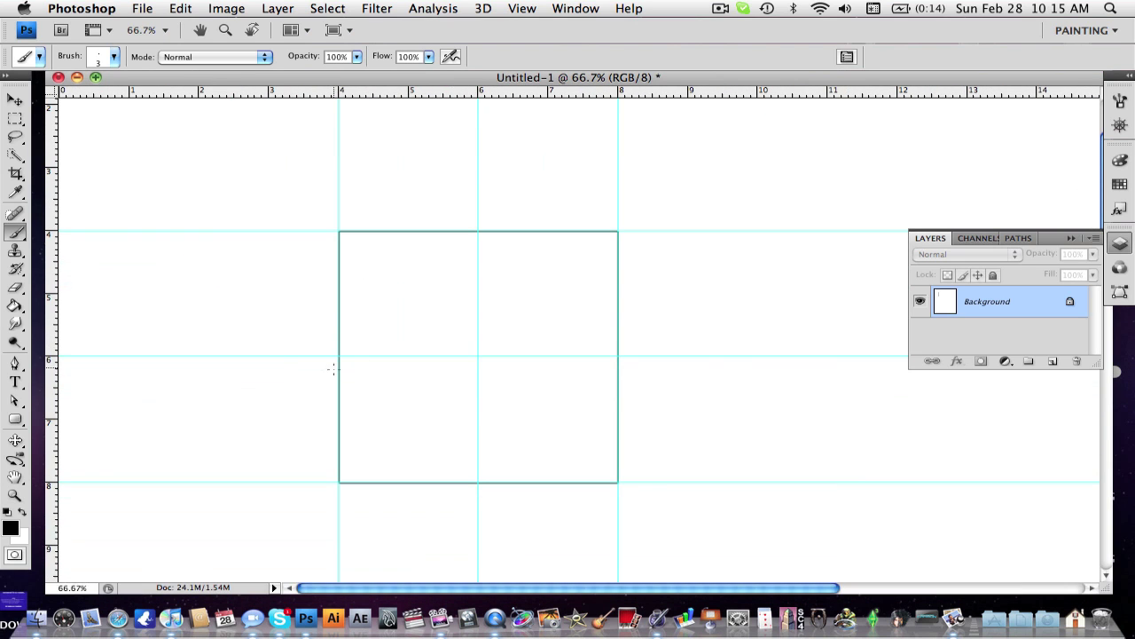
# Step: Rotate the square on Layer 1 about its center into a diamond with its corners on the center guides
pyautogui.press('super+minus')
pyautogui.press('super+minus')
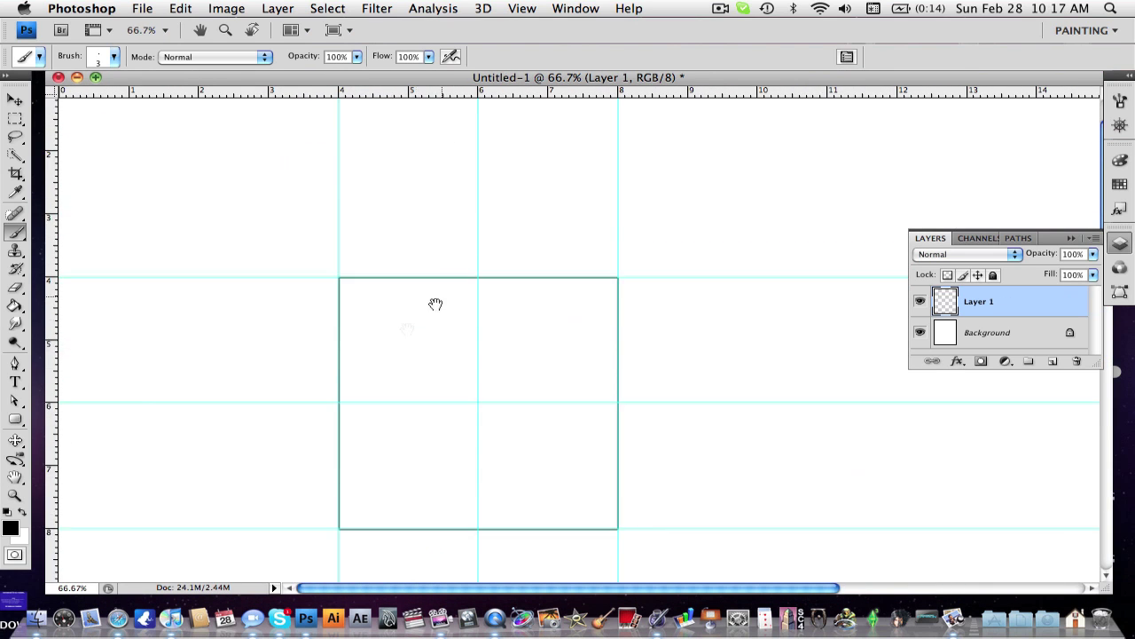
pyautogui.press('super+t')
pyautogui.moveTo(330, 265); pyautogui.dragTo(591, 258)
pyautogui.press('super+plus')
pyautogui.press('super+plus')
pyautogui.moveTo(335, 458); pyautogui.dragTo(336, 409)
pyautogui.moveTo(860, 502); pyautogui.dragTo(863, 495)
pyautogui.moveTo(301, 322); pyautogui.dragTo(968, 237)
pyautogui.press('super+minus')
pyautogui.press('super+minus')
pyautogui.press('Return')
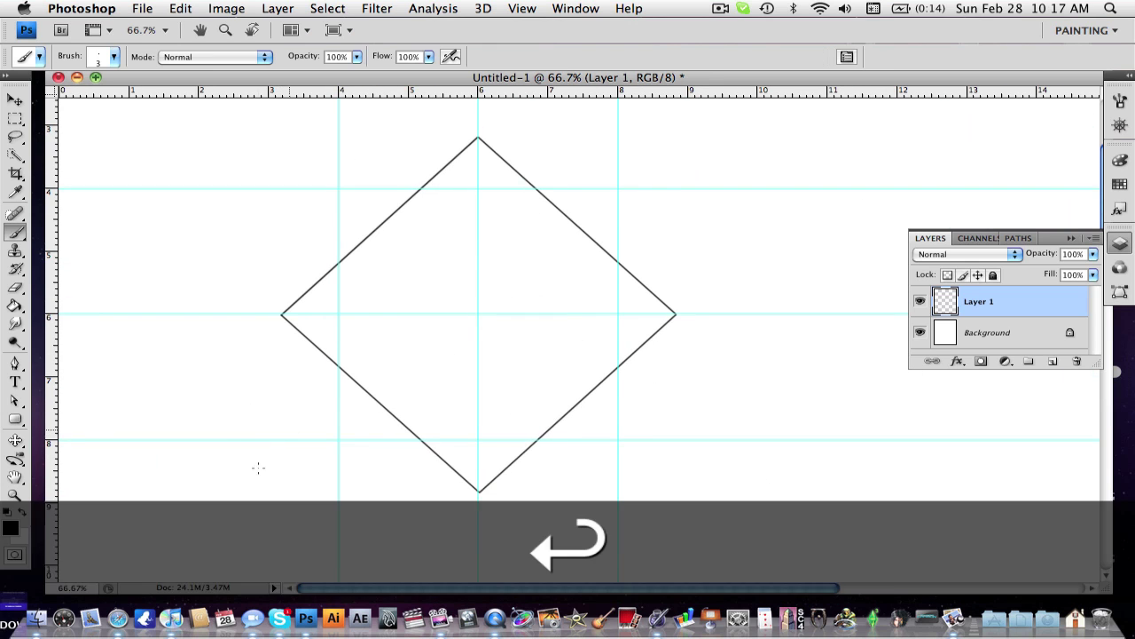
# Step: Paint an upright square along the 4 and 8 guides over the diamond, and place vertical guides at about 3.2 and 1.2
pyautogui.press('super+z')
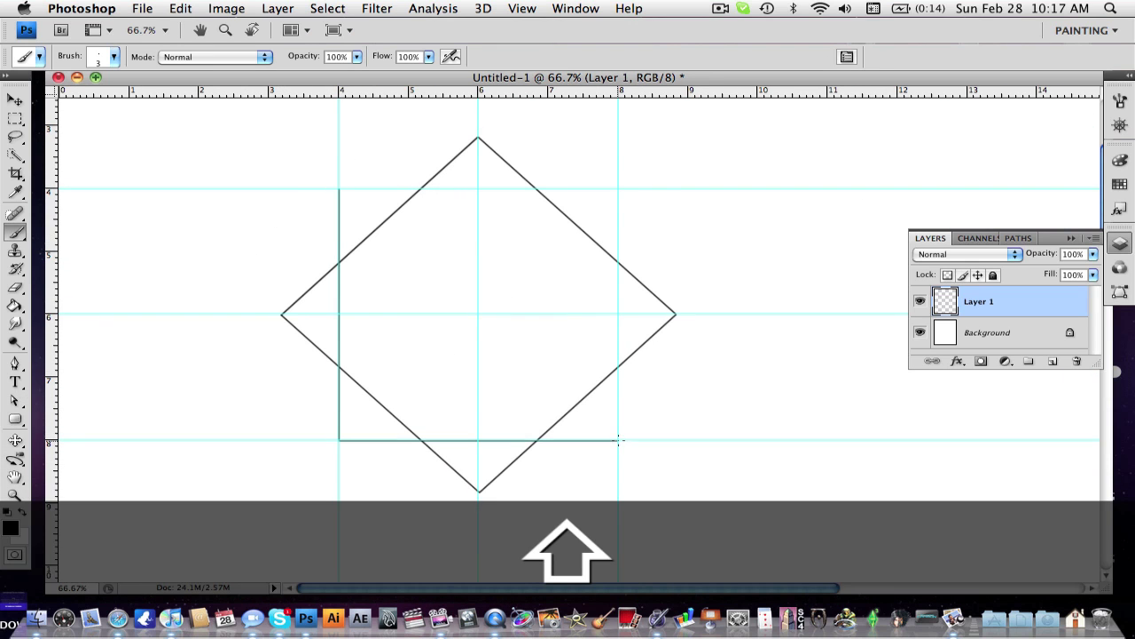
pyautogui.scroll(3, 500, 248)
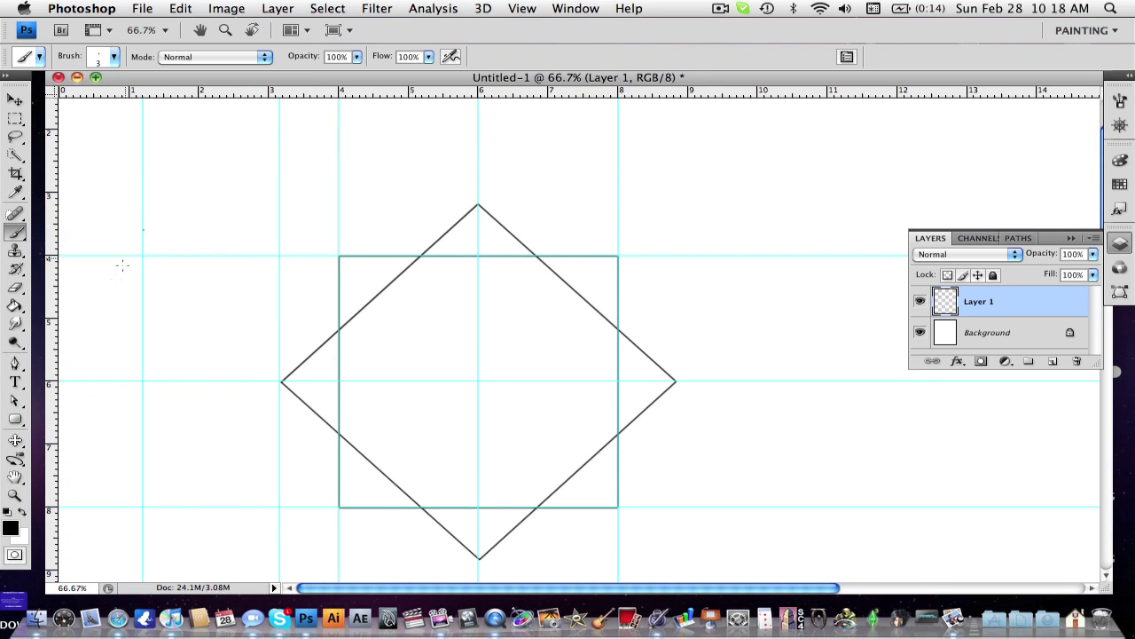
pyautogui.press('v')
pyautogui.press('super+z')
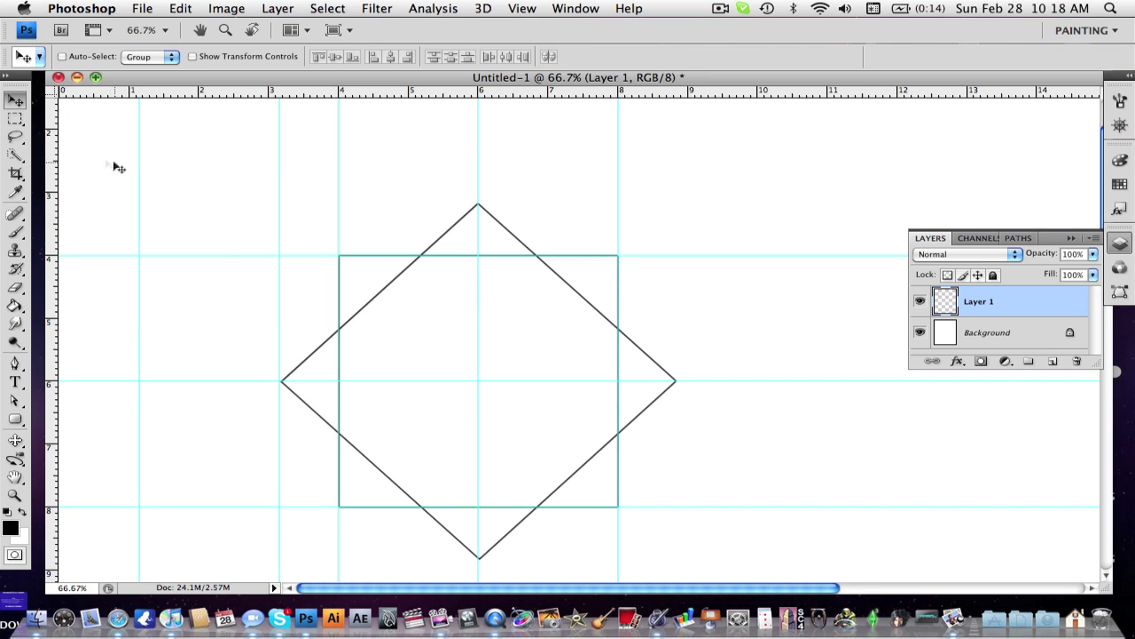
# Step: Paint a straight horizontal line along the 6 guide from the center to the far-left guide at about 1.2
pyautogui.press('b')
pyautogui.press('super+equal')
pyautogui.moveTo(270, 364)
pyautogui.mouseDown()
pyautogui.moveTo(530, 320)
pyautogui.moveTo(533, 292)
pyautogui.mouseUp()
pyautogui.click(179, 330)
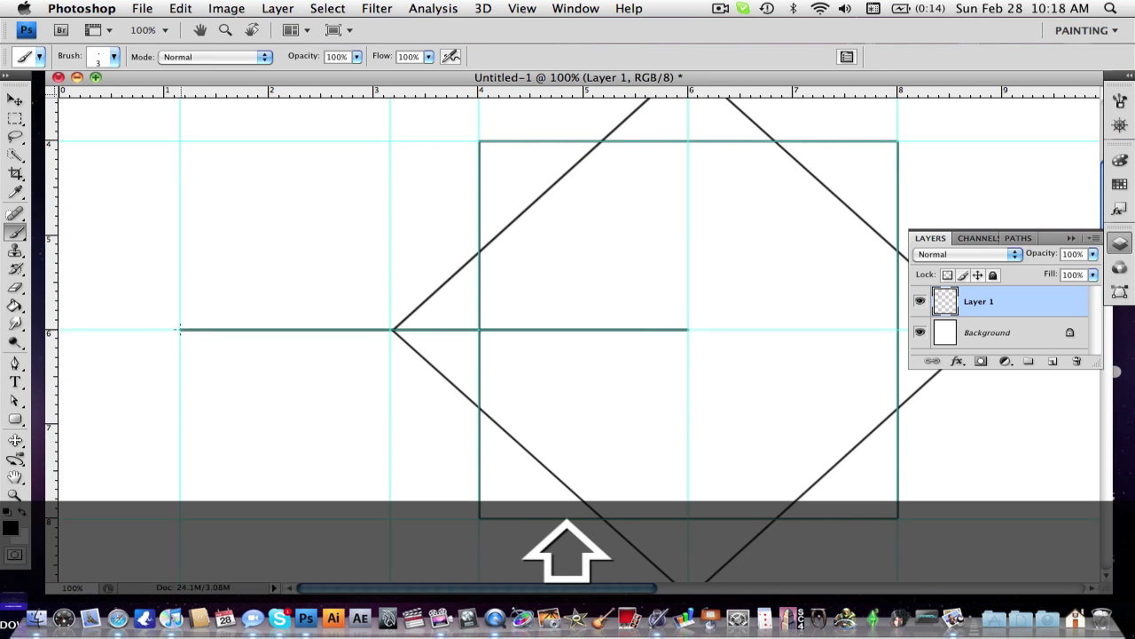
pyautogui.hscroll(5, 179, 330)
pyautogui.hscroll(-5, 331, 308)
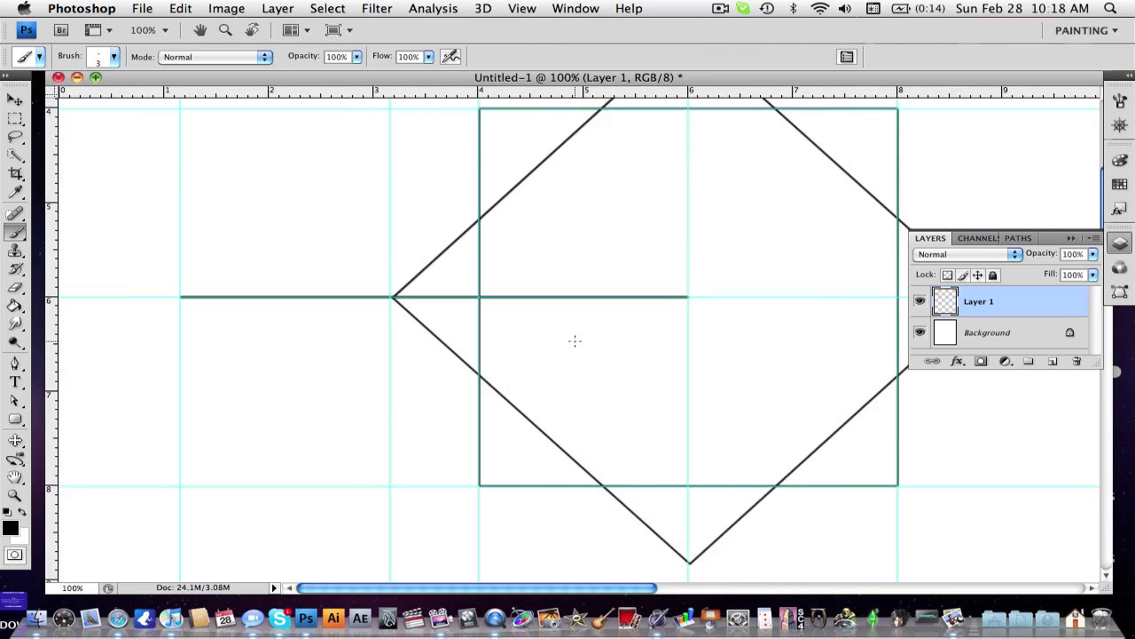
# Step: Rotate the Layer 1 artwork by -90° about the intersection of the center guides
pyautogui.press('super+t')
pyautogui.moveTo(177, 357); pyautogui.dragTo(291, 431)
pyautogui.press('super+z')
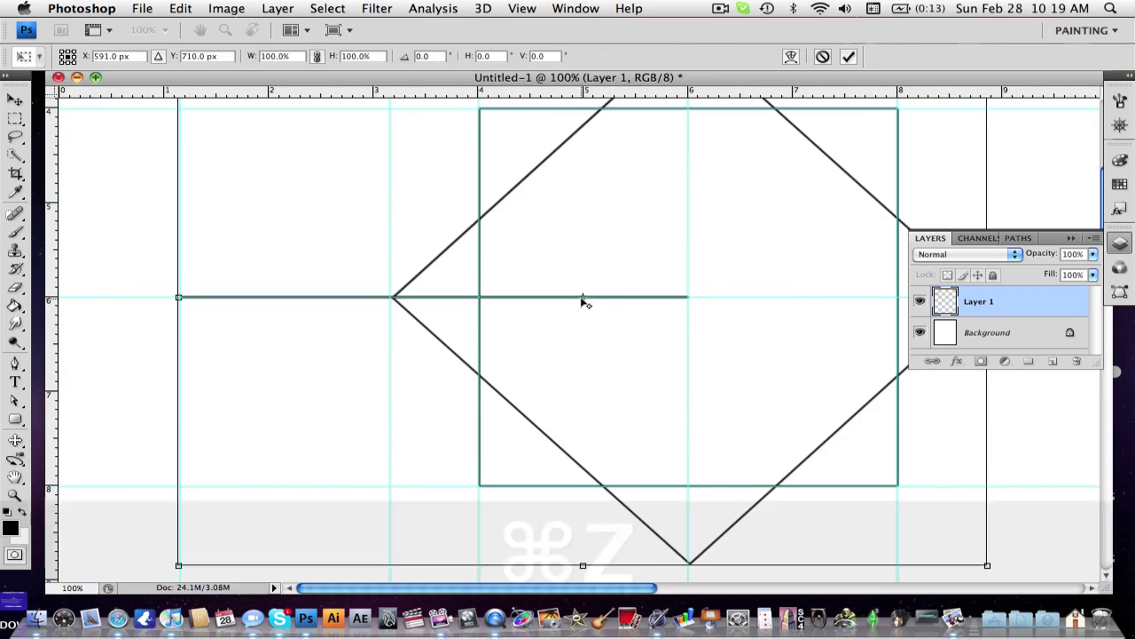
pyautogui.moveTo(148, 350); pyautogui.dragTo(261, 577)
pyautogui.moveTo(355, 213); pyautogui.dragTo(362, 478)
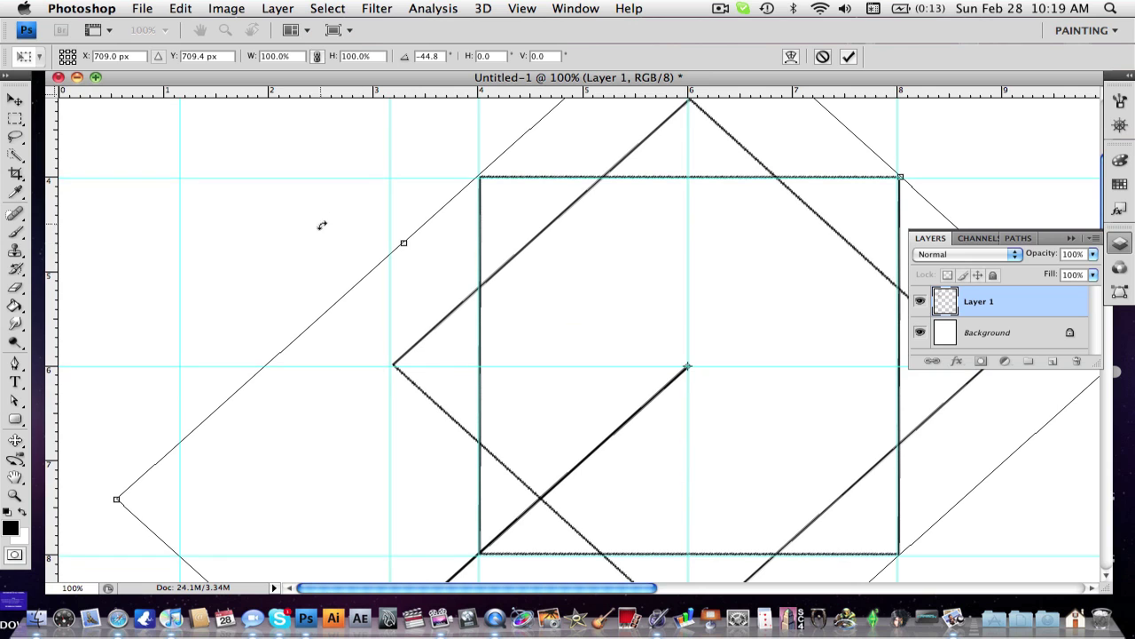
pyautogui.moveTo(304, 206); pyautogui.dragTo(210, 470)
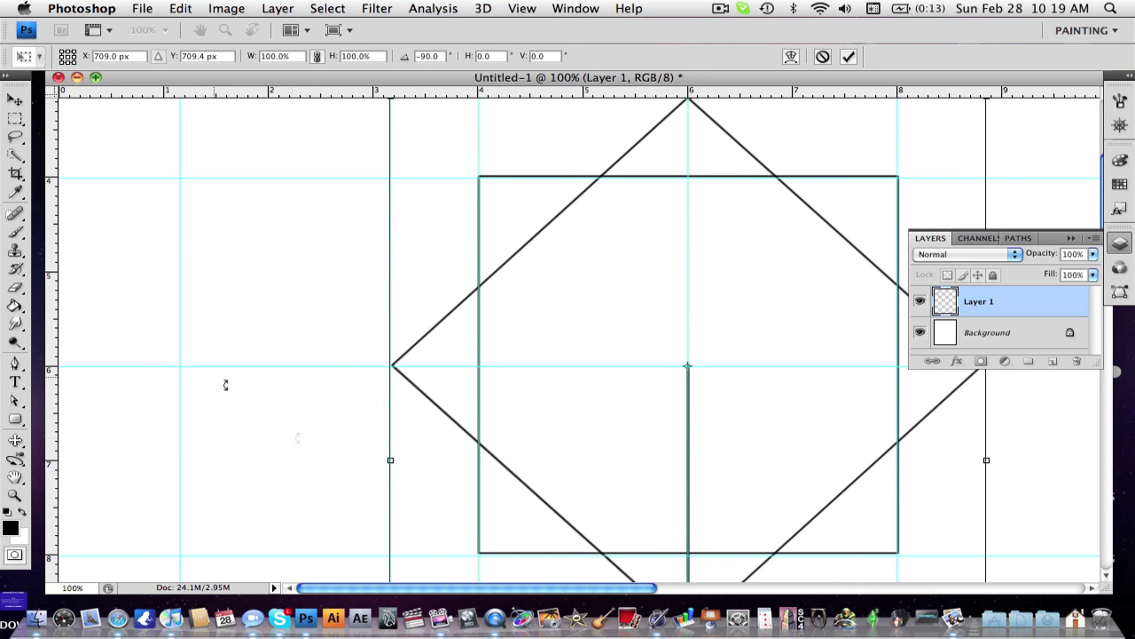
pyautogui.press('Return')
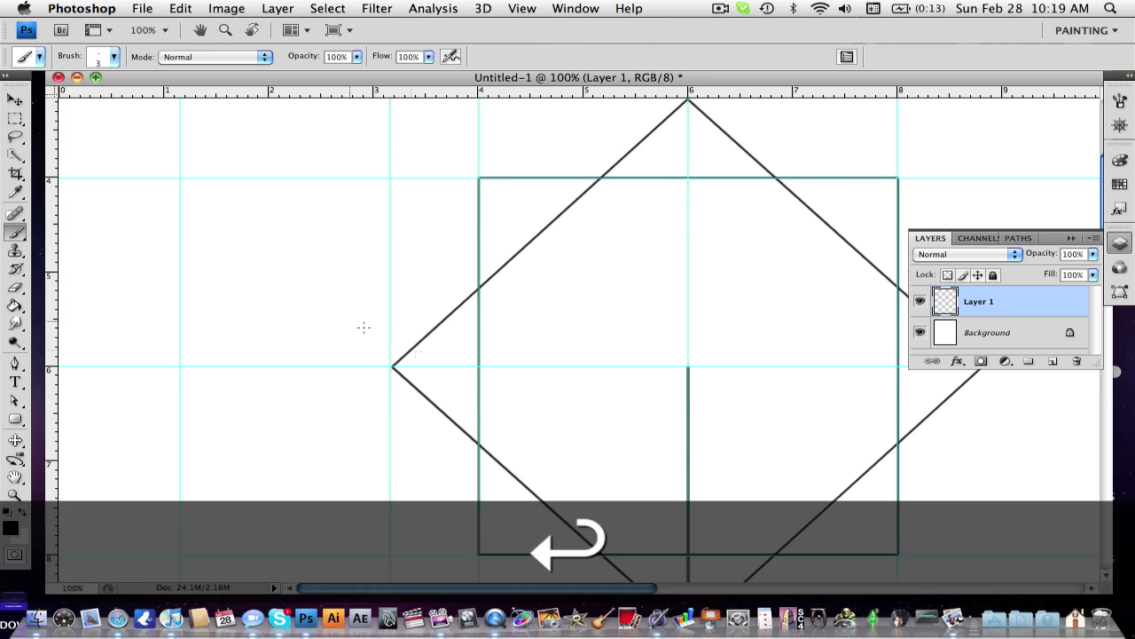
# Step: Paint another horizontal line from the center to the far-left guide and the right edge of a spike below the diamond
pyautogui.press('Return')
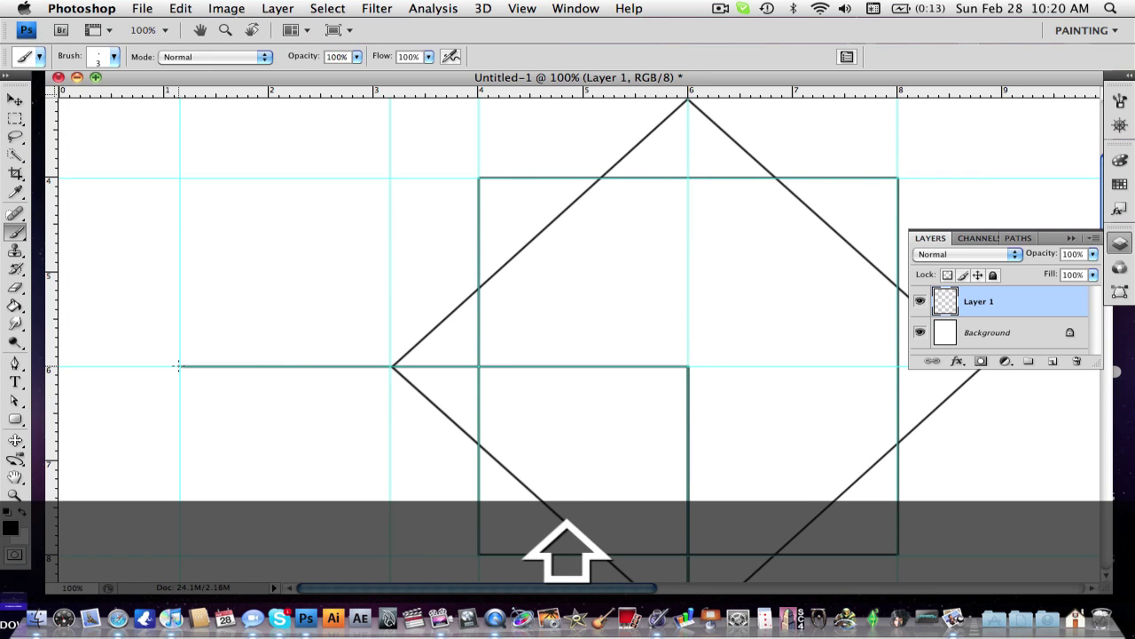
pyautogui.moveTo(488, 314); pyautogui.dragTo(396, 101)
pyautogui.moveTo(660, 351); pyautogui.dragTo(616, 218)
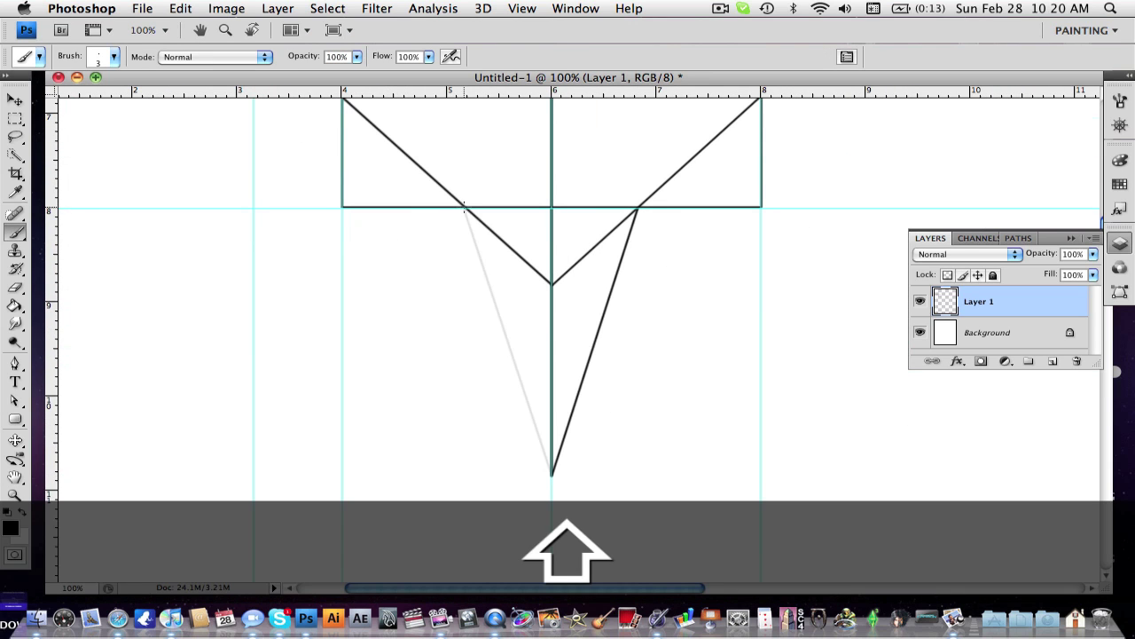
# Step: Redraw the left edge of the lower spike from the diamond and square intersection to the end of the vertical line
pyautogui.press('super+alt+z')
pyautogui.press('super+plus')
pyautogui.press('super+plus')
pyautogui.click(253, 201)
pyautogui.moveTo(435, 550); pyautogui.dragTo(231, 97)
pyautogui.click(255, 290)
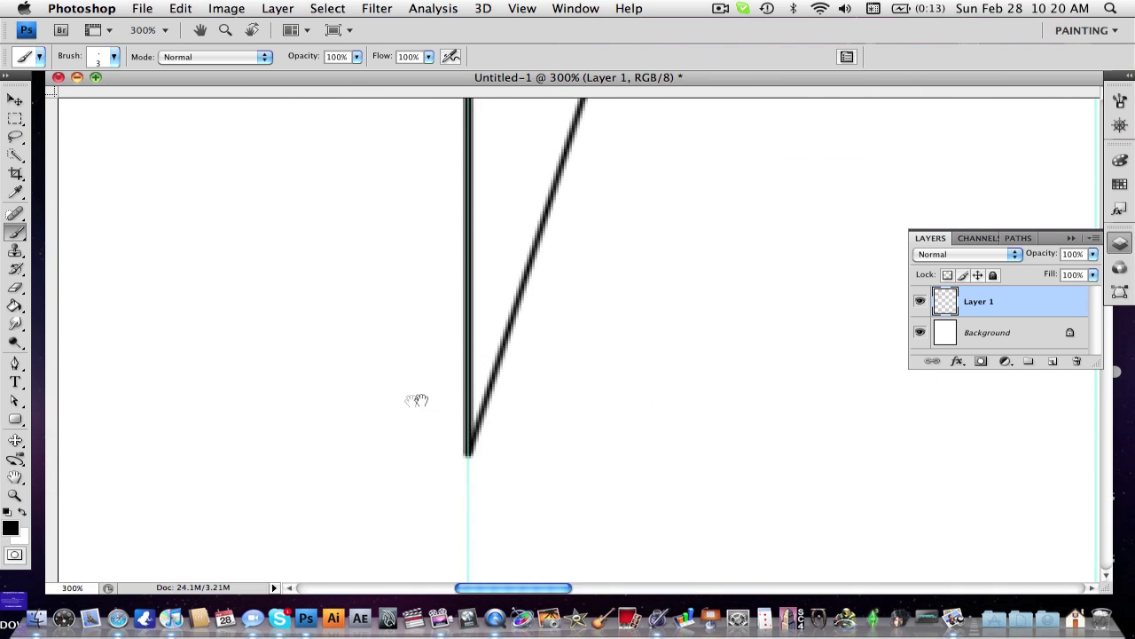
pyautogui.keyDown('shift'); pyautogui.click(467, 455); pyautogui.keyUp('shift')
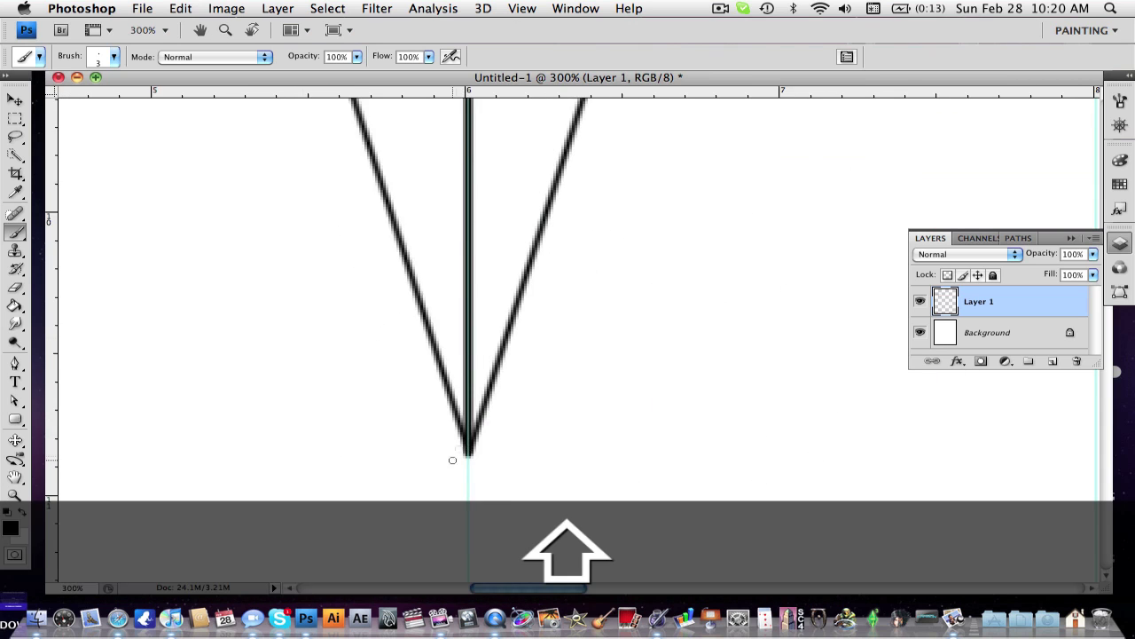
# Step: Paint both edges of the left spike from the horizontal line's end to the diamond and square intersections
pyautogui.moveTo(355, 195); pyautogui.dragTo(938, 456)
pyautogui.press('super+minus')
pyautogui.press('b')
pyautogui.press('super+minus')
pyautogui.press('super+minus')
pyautogui.moveTo(834, 322); pyautogui.dragTo(311, 240)
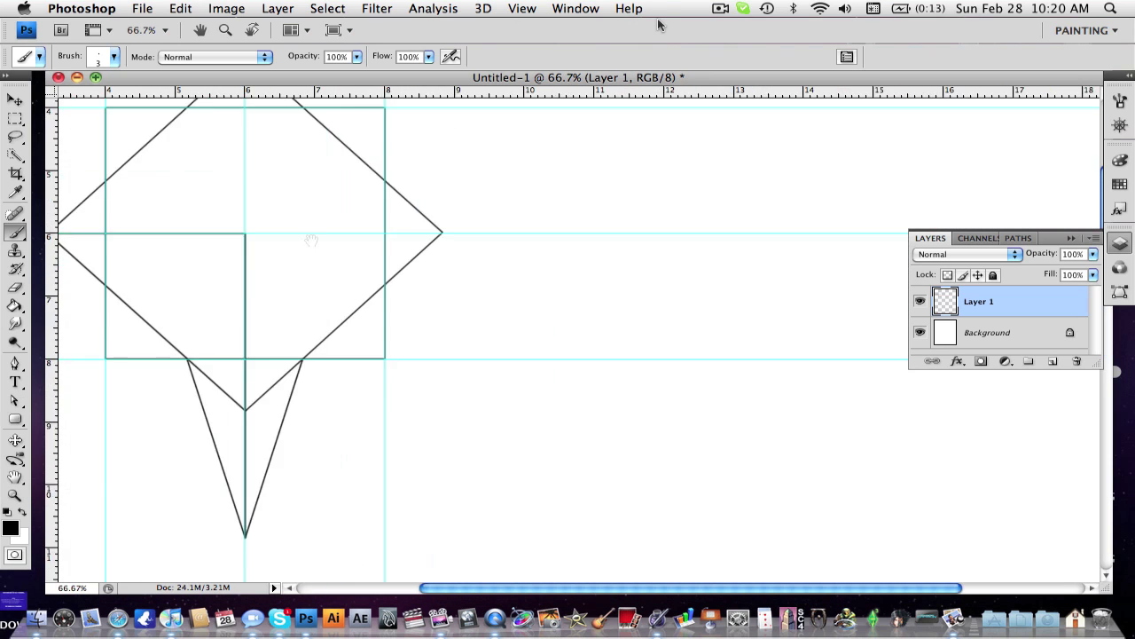
pyautogui.press('super+equal')
pyautogui.press('super+equal')
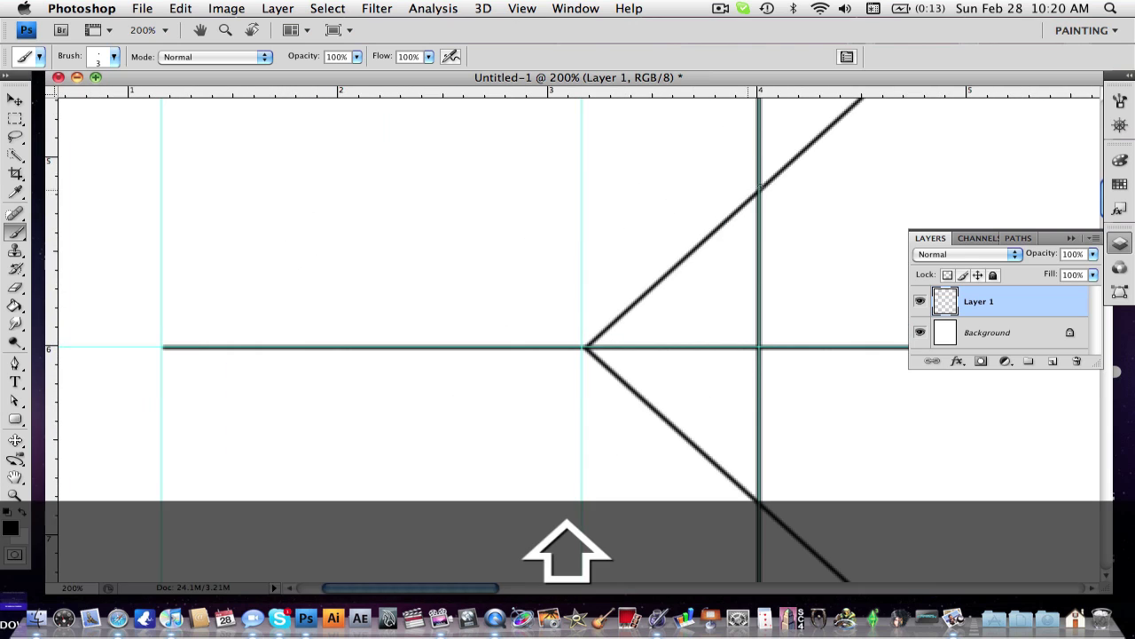
pyautogui.press('super+minus')
pyautogui.press('super+minus')
pyautogui.hscroll(4, 441, 476)
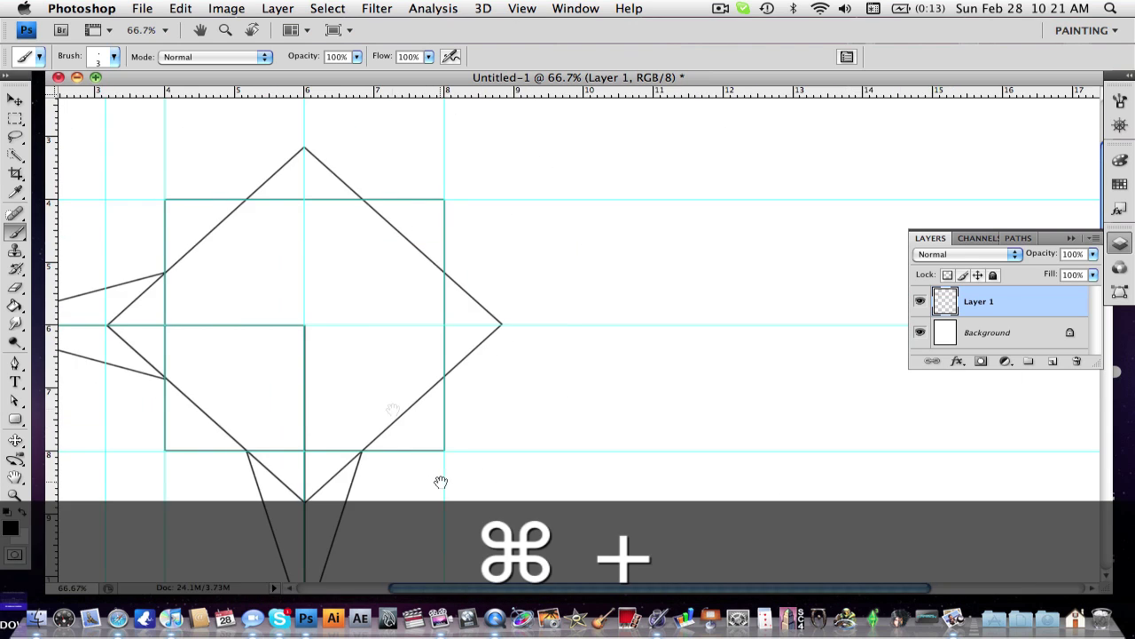
# Step: Rotate the whole Layer 1 drawing by -90° about the center guide intersection
pyautogui.press('super+t')
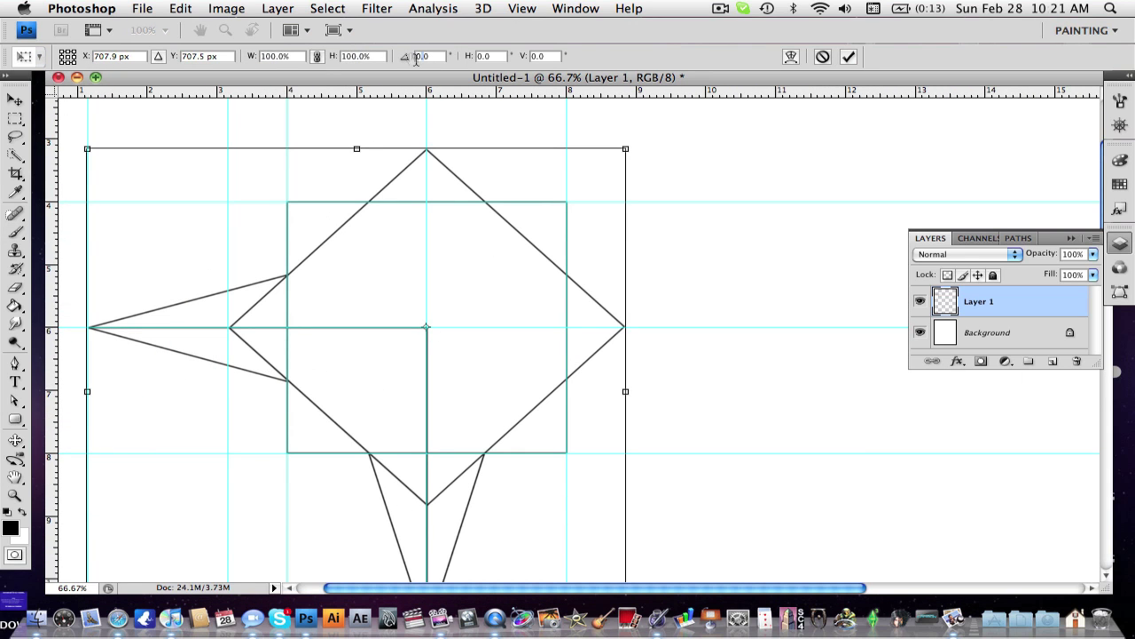
pyautogui.press('Tab')
pyautogui.write('-90')
pyautogui.press('Return')
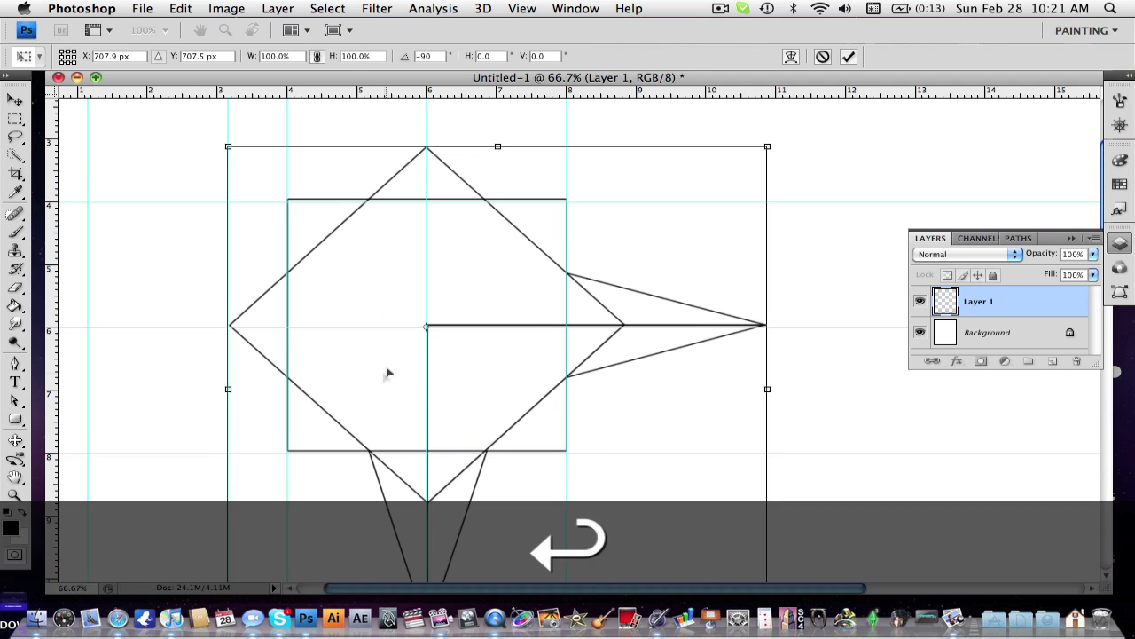
pyautogui.press('Return')
# Step: Try to paint a horizontal line along the 6 guide from the center to the far-left guide
pyautogui.press('b')
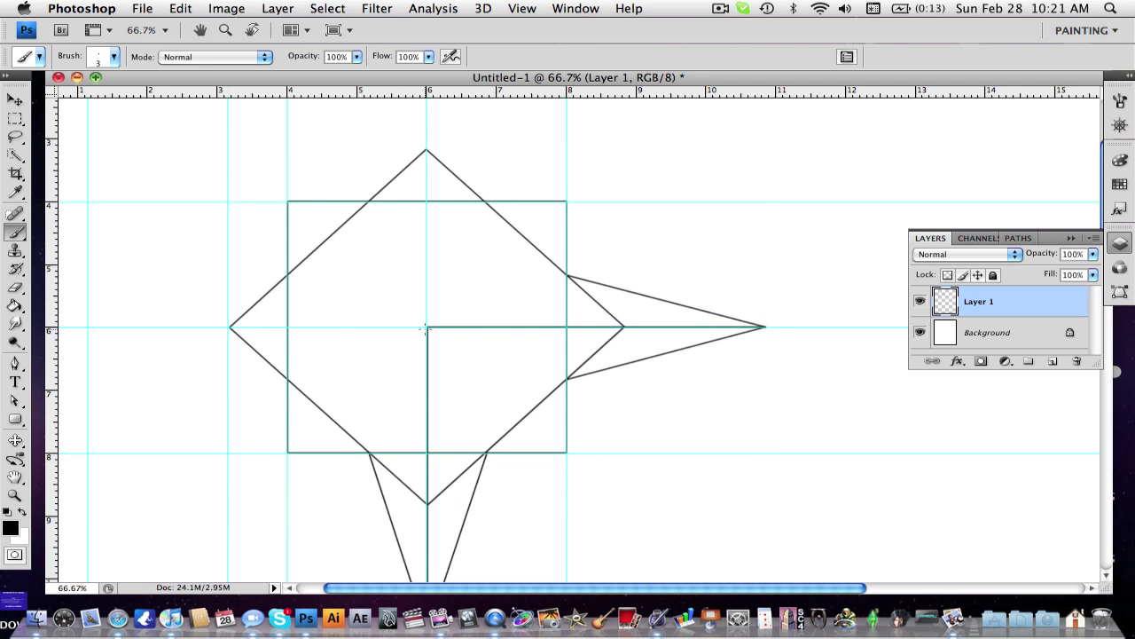
pyautogui.press('shift')
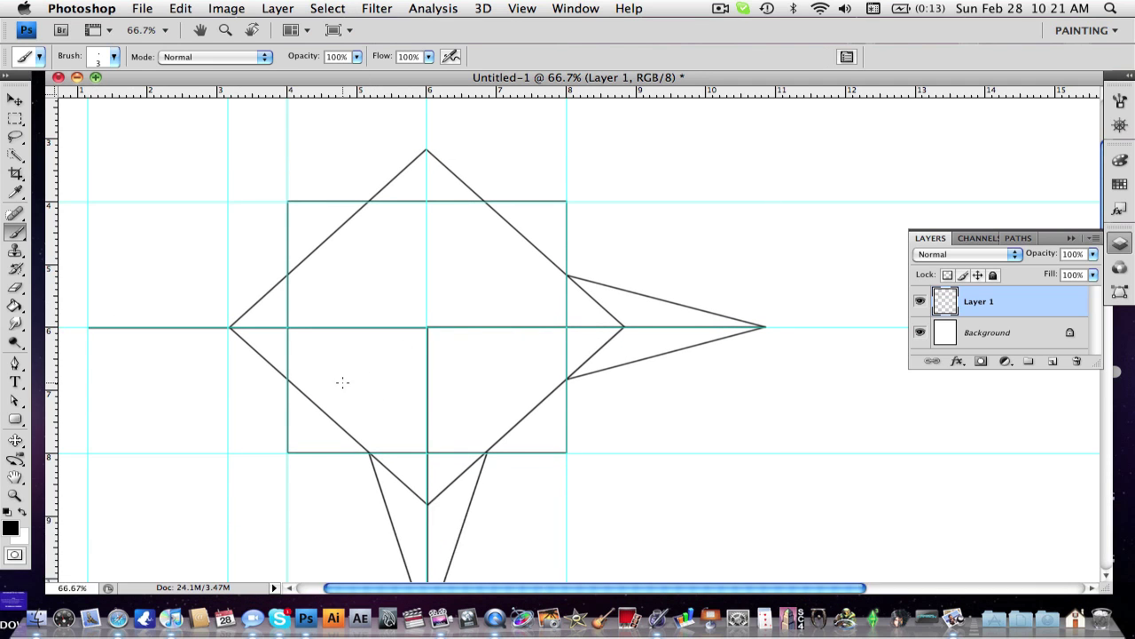
pyautogui.keyDown('super'); pyautogui.click(342, 381); pyautogui.keyUp('super')
pyautogui.keyDown('super'); pyautogui.click(343, 381); pyautogui.keyUp('super')
pyautogui.keyDown('super'); pyautogui.click(343, 381); pyautogui.keyUp('super')
pyautogui.moveTo(553, 251); pyautogui.dragTo(939, 373)
pyautogui.press('super+z')
pyautogui.press('super+alt+z')
# Step: Nudge the Layer 1 line work with the Move tool to align it with the center guides
pyautogui.press('v')
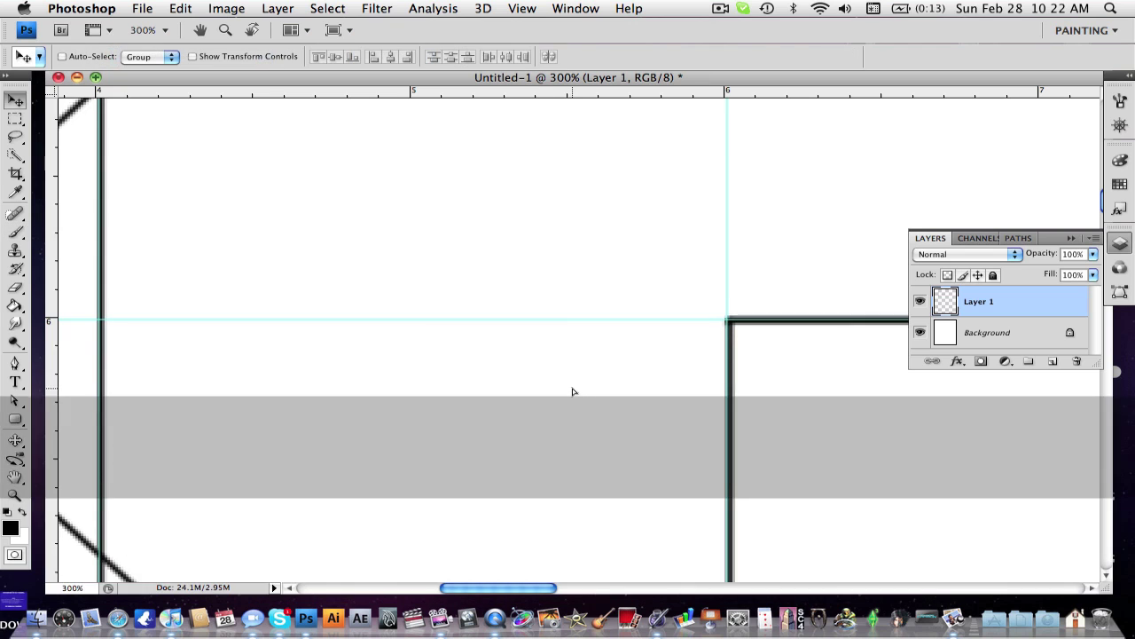
pyautogui.press('ctrl')
pyautogui.keyDown('ctrl'); pyautogui.click(554, 385); pyautogui.keyUp('ctrl')
pyautogui.click(566, 396)
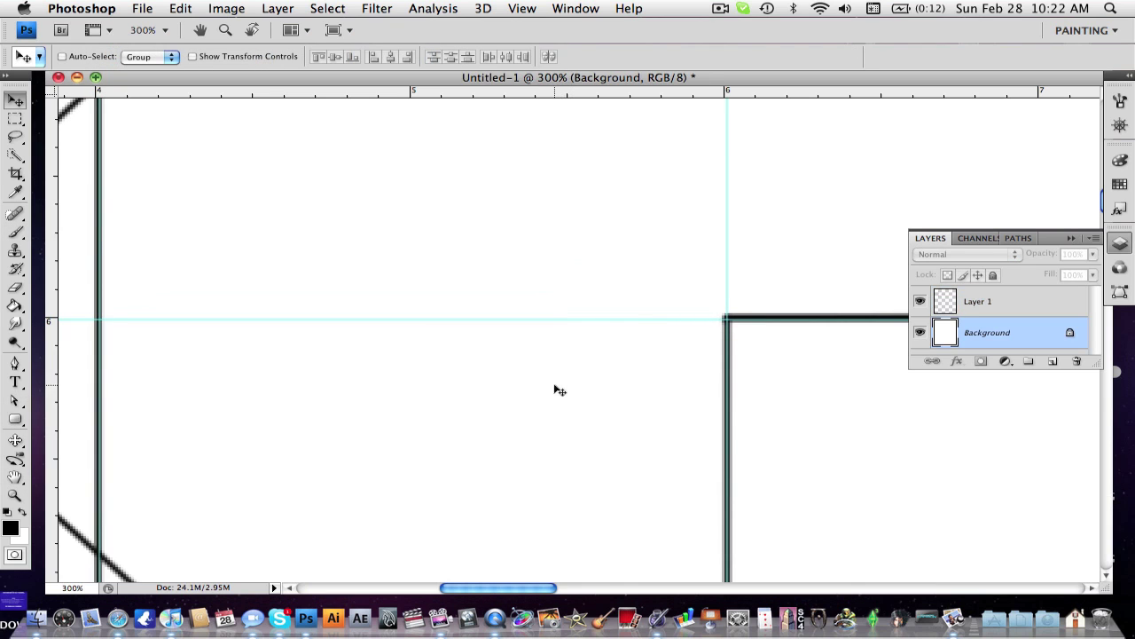
pyautogui.press('Down')
pyautogui.press('Right')
pyautogui.moveTo(106, 226); pyautogui.dragTo(757, 207)
pyautogui.press('super+minus')
pyautogui.press('super+minus')
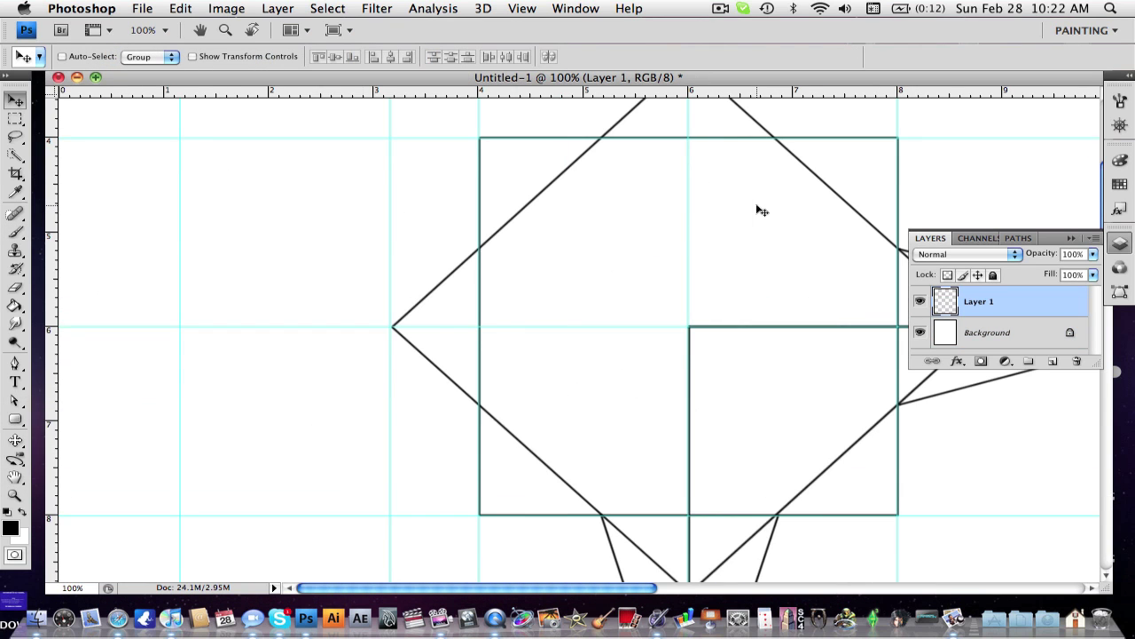
# Step: Paint a horizontal line along the 6 guide from the center to the far-left guide, plus both edges of the left spike
pyautogui.press('b')
pyautogui.press('shift')
pyautogui.keyDown('shift'); pyautogui.click(180, 326); pyautogui.keyUp('shift')
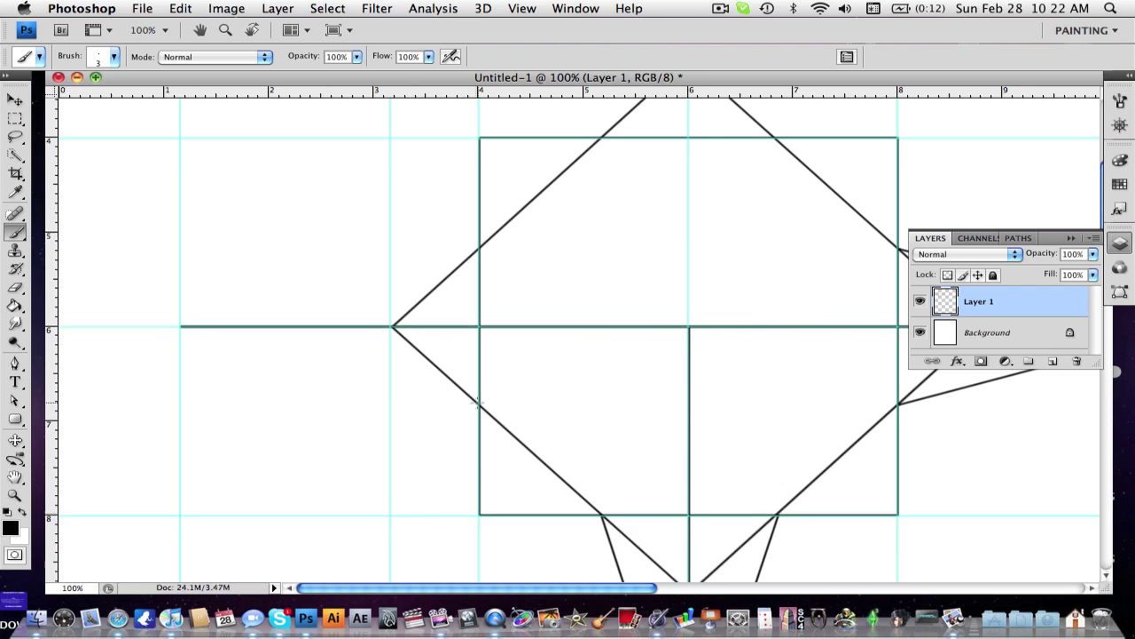
pyautogui.press('shift')
pyautogui.scroll(3, 406, 325)
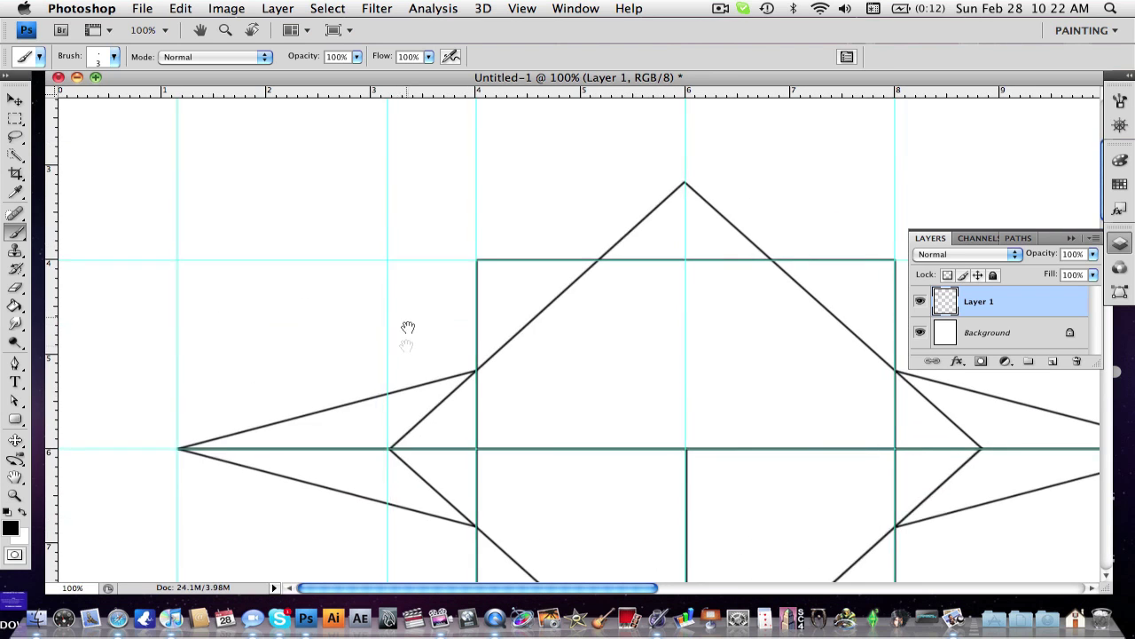
# Step: Rotate the Layer 1 drawing by -90° about the center guide intersection
pyautogui.scroll(-2, 418, 251)
pyautogui.press('super+t')
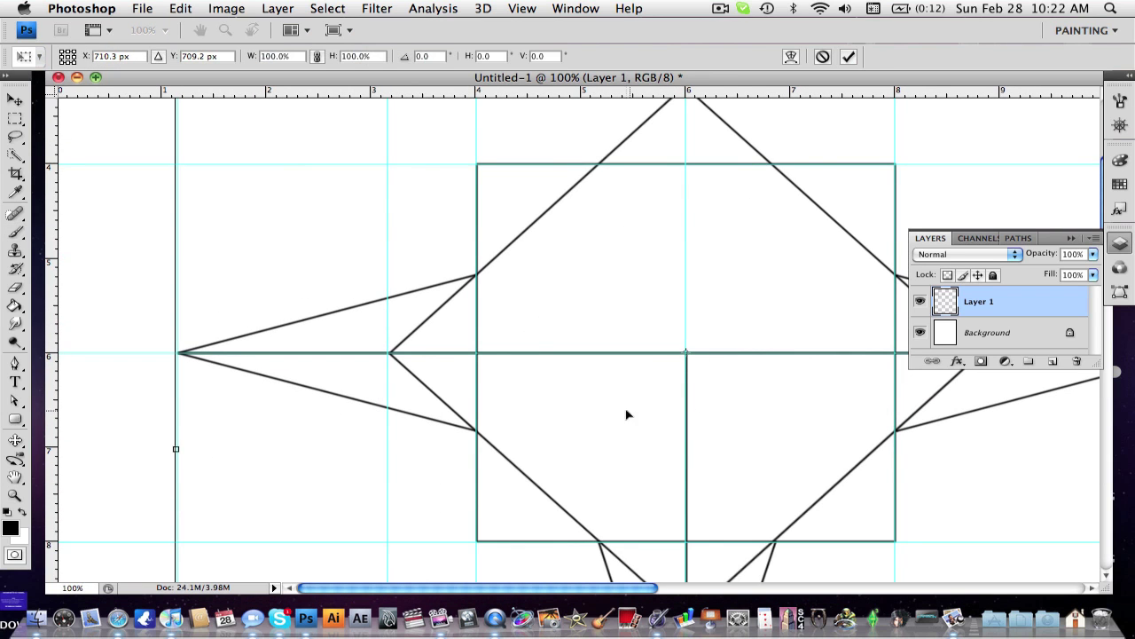
pyautogui.press('super+plus')
pyautogui.press('super+plus')
pyautogui.press('super+minus')
pyautogui.press('super+minus')
pyautogui.press('super+minus')
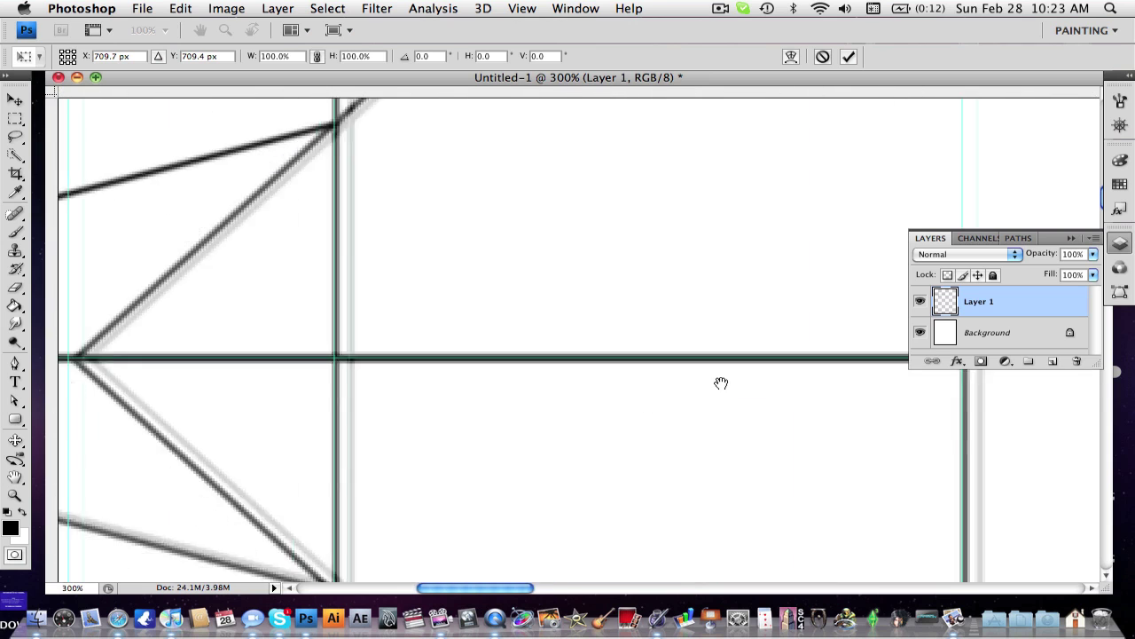
pyautogui.write('180')
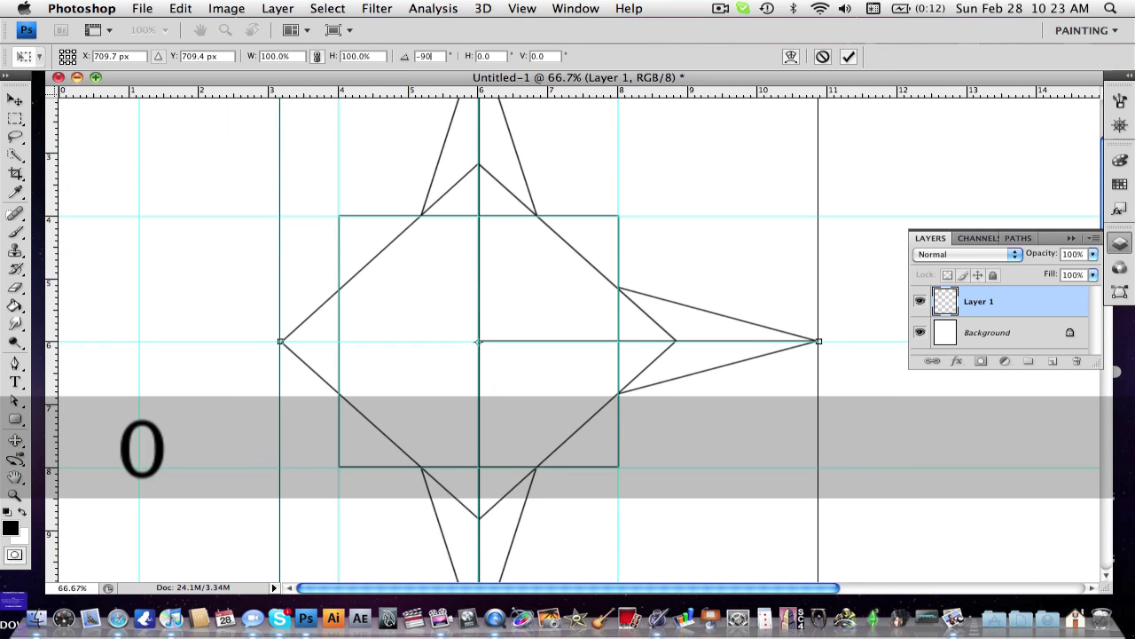
pyautogui.press('Return')
# Step: Paint the left spike's center line out to the far-left guide and join its tip to both diamond and square intersections
pyautogui.press('b')
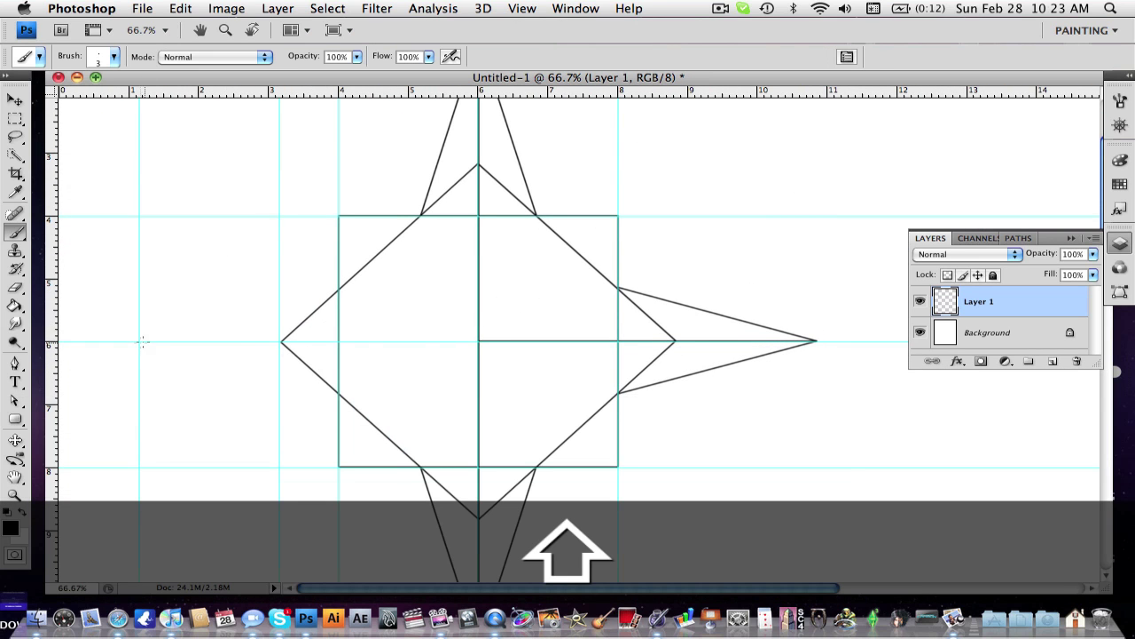
pyautogui.press('super+plus')
pyautogui.press('super+plus')
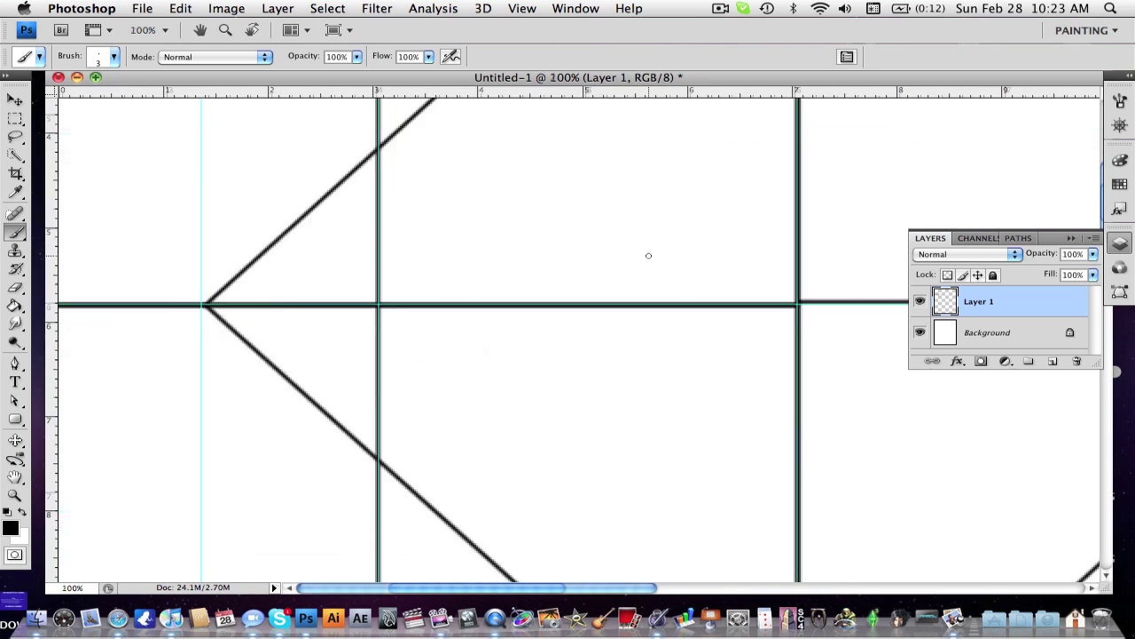
pyautogui.click(168, 322)
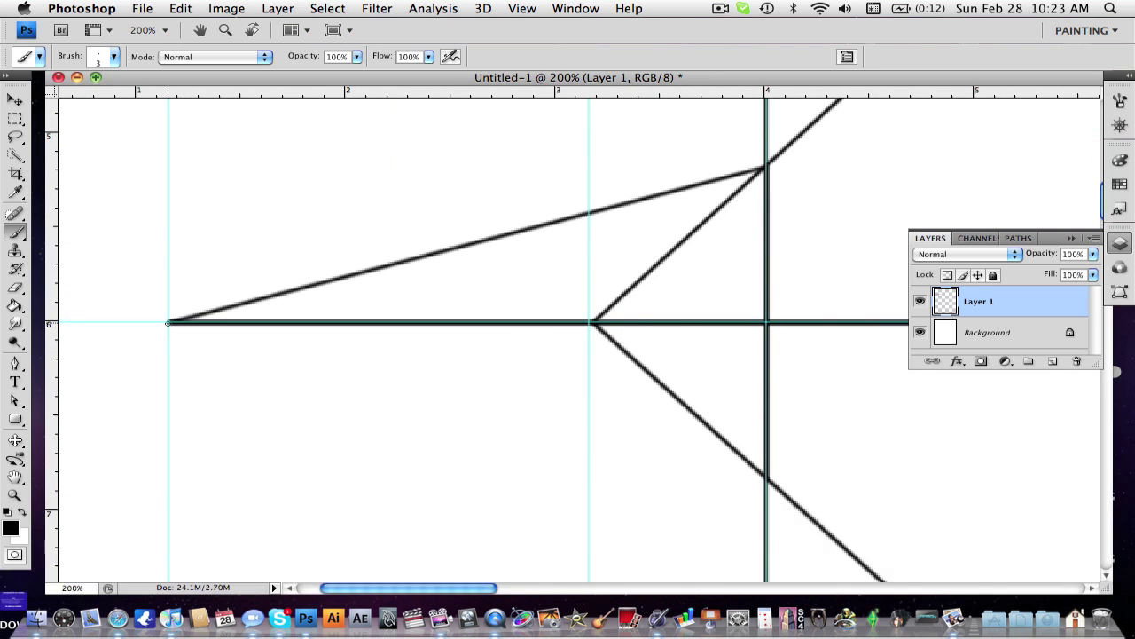
pyautogui.keyDown('shift'); pyautogui.click(764, 477); pyautogui.keyUp('shift')
# Step: Rotate the four-spiked drawing by about -45° around its center so the long spikes point diagonally
pyautogui.press('super+minus')
pyautogui.press('super+minus')
pyautogui.moveTo(702, 542)
pyautogui.mouseDown()
pyautogui.moveTo(467, 451)
pyautogui.moveTo(720, 518)
pyautogui.mouseUp()
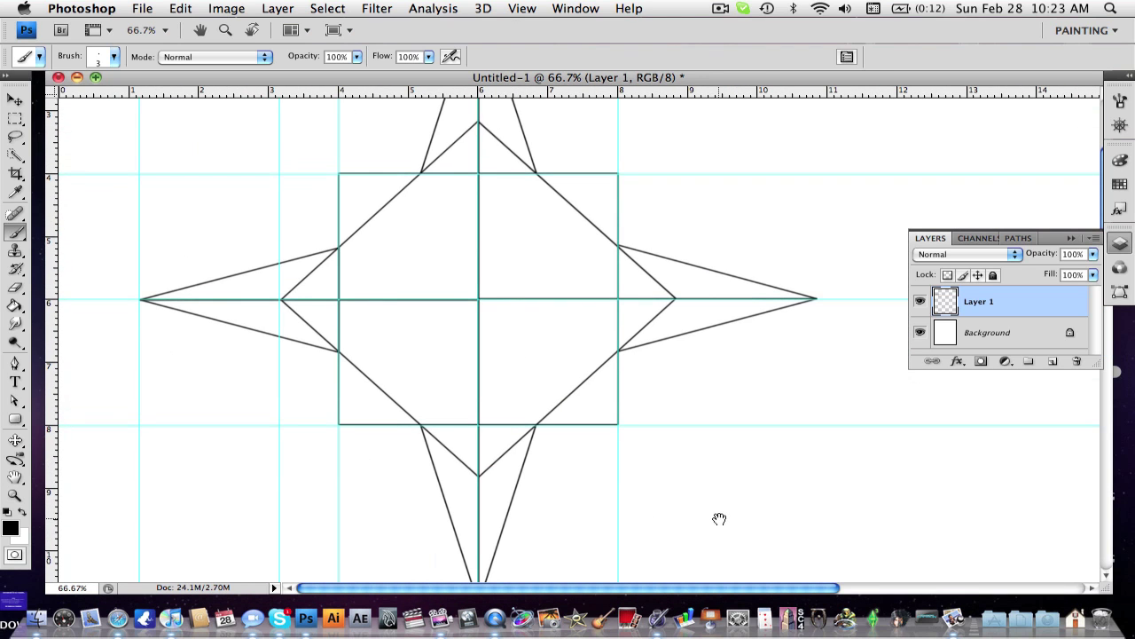
pyautogui.scroll(2, 343, 487)
pyautogui.press('super+minus')
pyautogui.press('super+t')
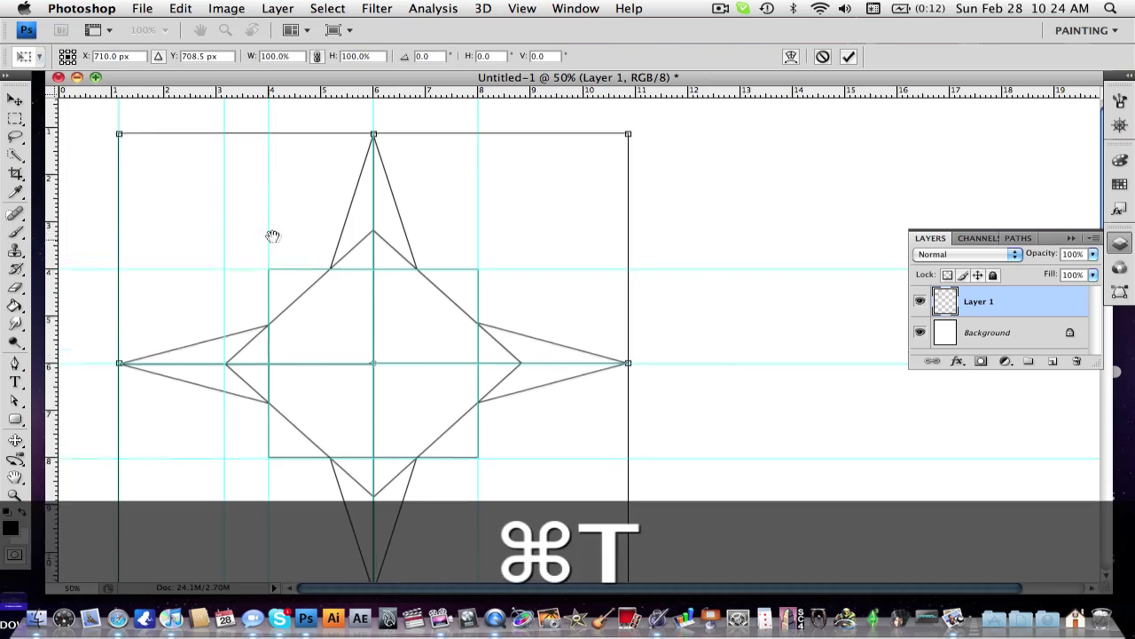
pyautogui.moveTo(642, 383); pyautogui.dragTo(606, 214)
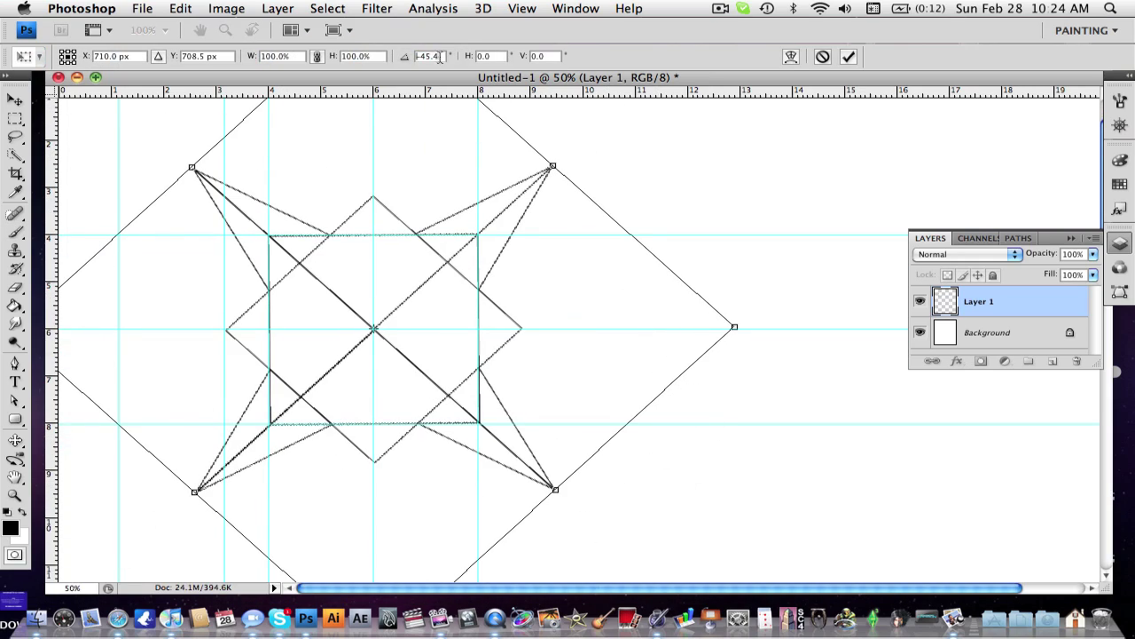
pyautogui.press('Return')
# Step: Examine up close how the rotated line work lines up with the center guides
pyautogui.press('super+plus')
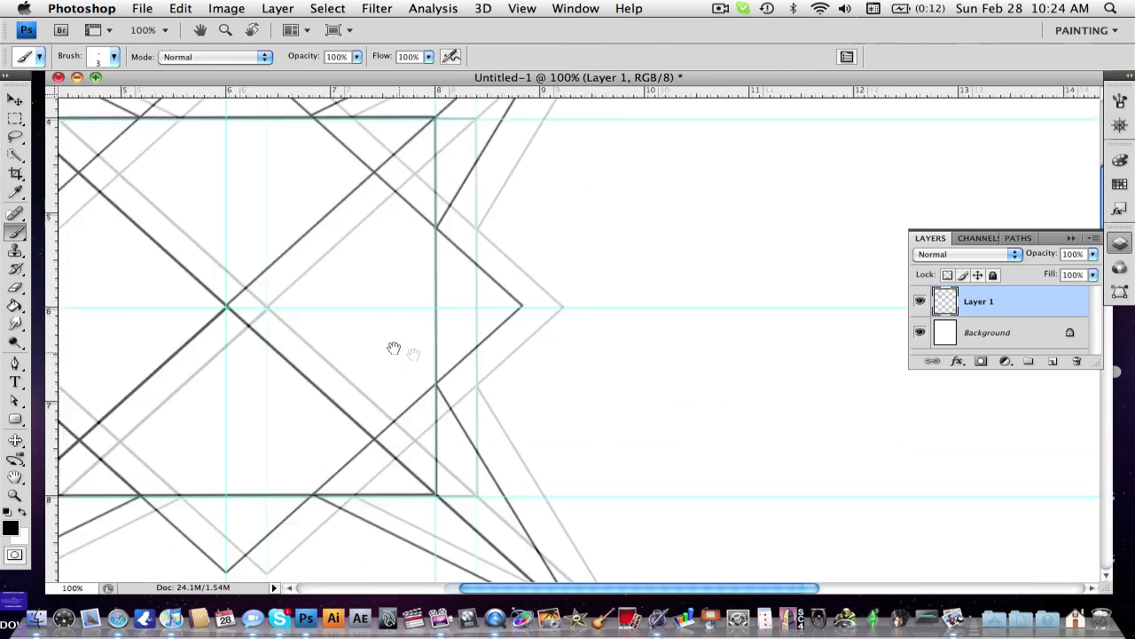
pyautogui.moveTo(394, 348); pyautogui.dragTo(544, 311)
pyautogui.press('super+plus')
pyautogui.press('super+plus')
pyautogui.press('super+plus')
pyautogui.press('super+plus')
pyautogui.moveTo(230, 240); pyautogui.dragTo(459, 302)
pyautogui.press('super+minus')
pyautogui.press('super+minus')
pyautogui.press('super+minus')
pyautogui.press('super+minus')
pyautogui.press('super+minus')
# Step: Move the far-left vertical guide to the 2 mark on the horizontal ruler
pyautogui.press('v')
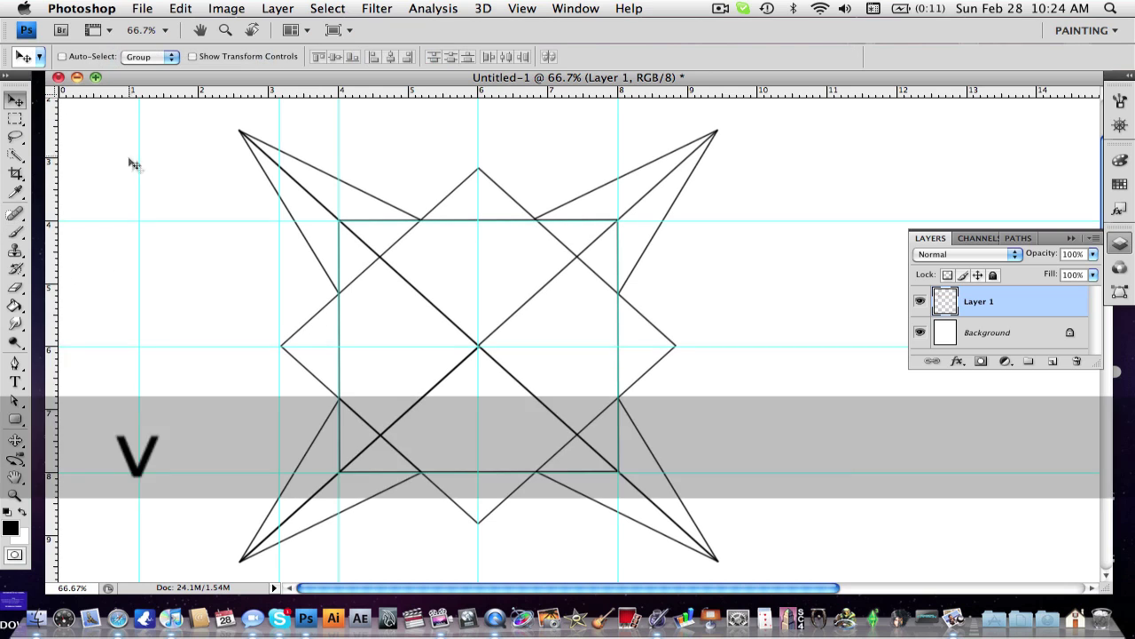
pyautogui.moveTo(140, 173); pyautogui.dragTo(166, 173)
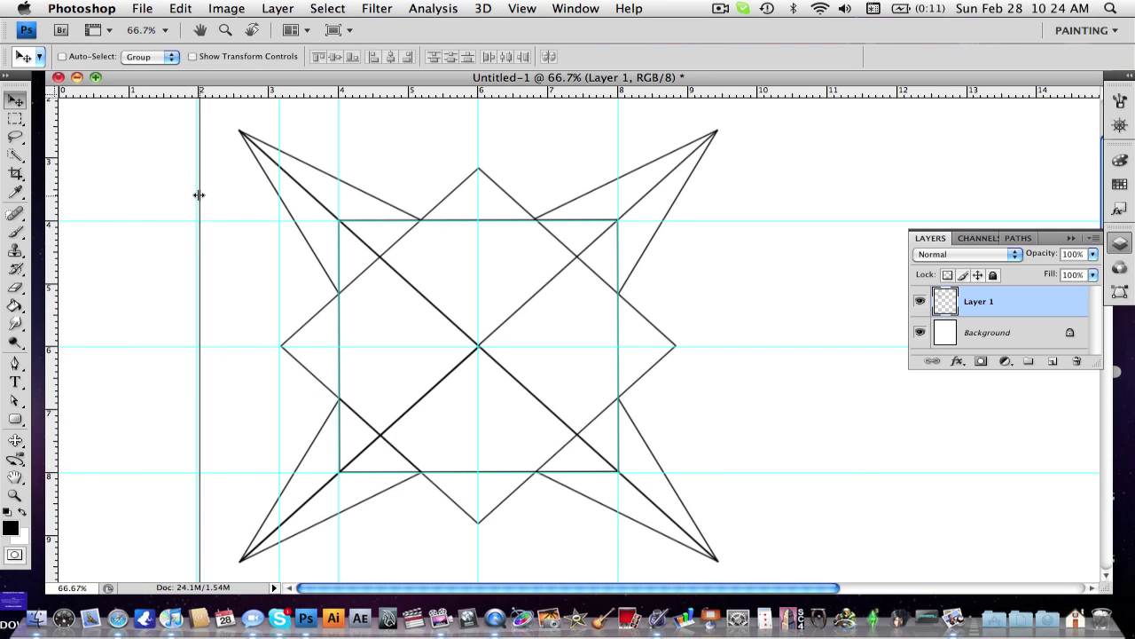
pyautogui.press('b')
pyautogui.keyDown('shift'); pyautogui.click(479, 346); pyautogui.keyUp('shift')
pyautogui.press('super+z')
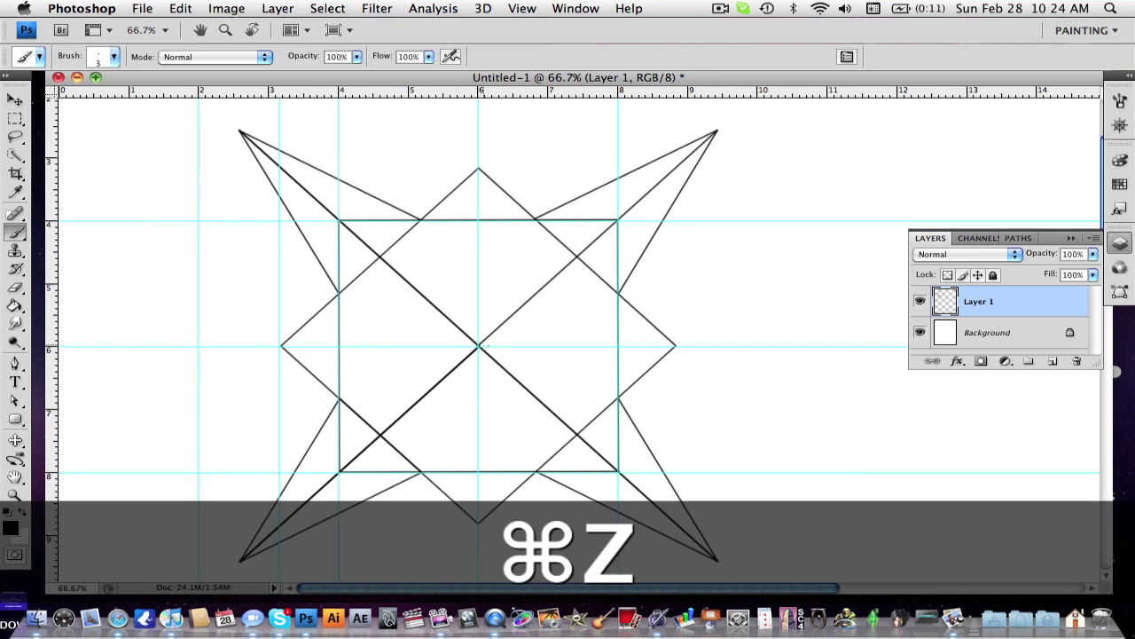
pyautogui.keyDown('shift'); pyautogui.click(339, 293); pyautogui.keyUp('shift')
pyautogui.press('super+z')
# Step: Paint a shorter left spike: a center line out to the guide at 2 and both edges to the diamond and square intersections
pyautogui.press('super+plus')
pyautogui.press('super+plus')
pyautogui.press('super+plus')
pyautogui.moveTo(221, 363)
pyautogui.mouseDown()
pyautogui.moveTo(790, 393)
pyautogui.moveTo(1081, 394)
pyautogui.mouseUp()
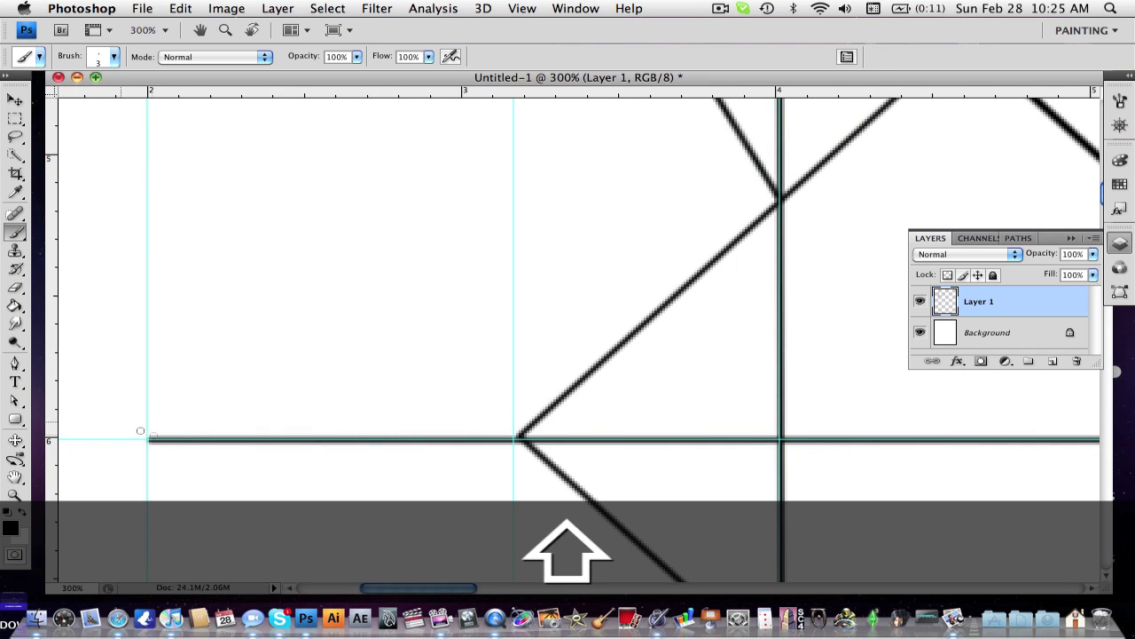
pyautogui.keyDown('shift'); pyautogui.click(779, 199); pyautogui.keyUp('shift')
pyautogui.moveTo(601, 359); pyautogui.dragTo(578, 139)
pyautogui.click(126, 220)
pyautogui.keyDown('shift'); pyautogui.click(757, 454); pyautogui.keyUp('shift')
pyautogui.moveTo(377, 460); pyautogui.dragTo(388, 408)
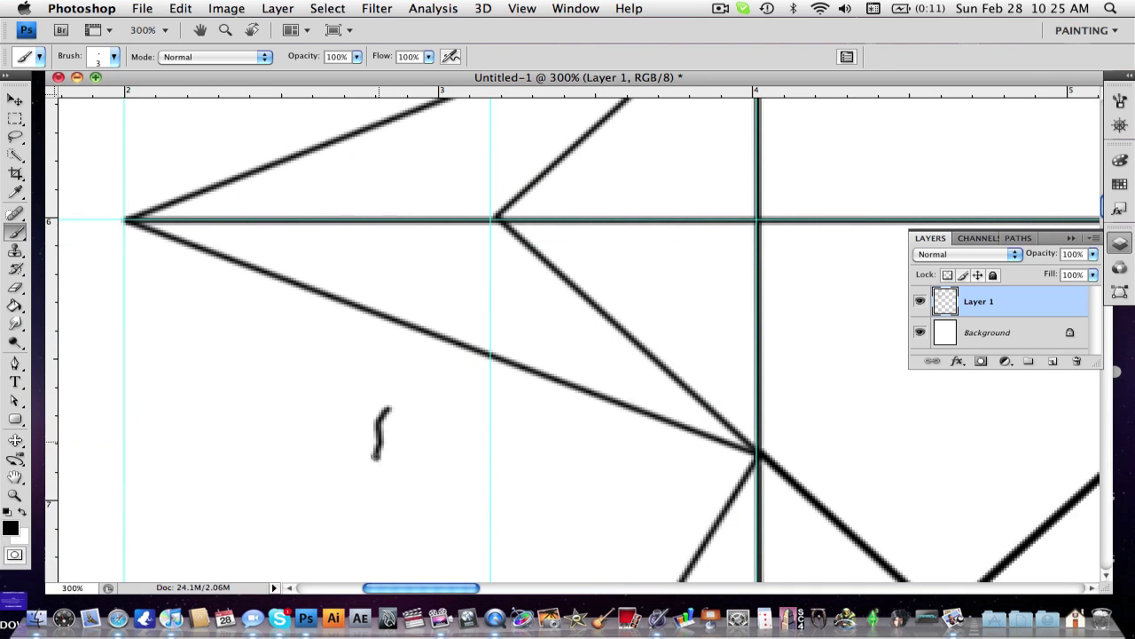
pyautogui.press('alt+super+z')
# Step: Rotate the Layer 1 drawing by -90° about the center so the short left spike points down
pyautogui.scroll(-3, 387, 459)
pyautogui.press('super+t')
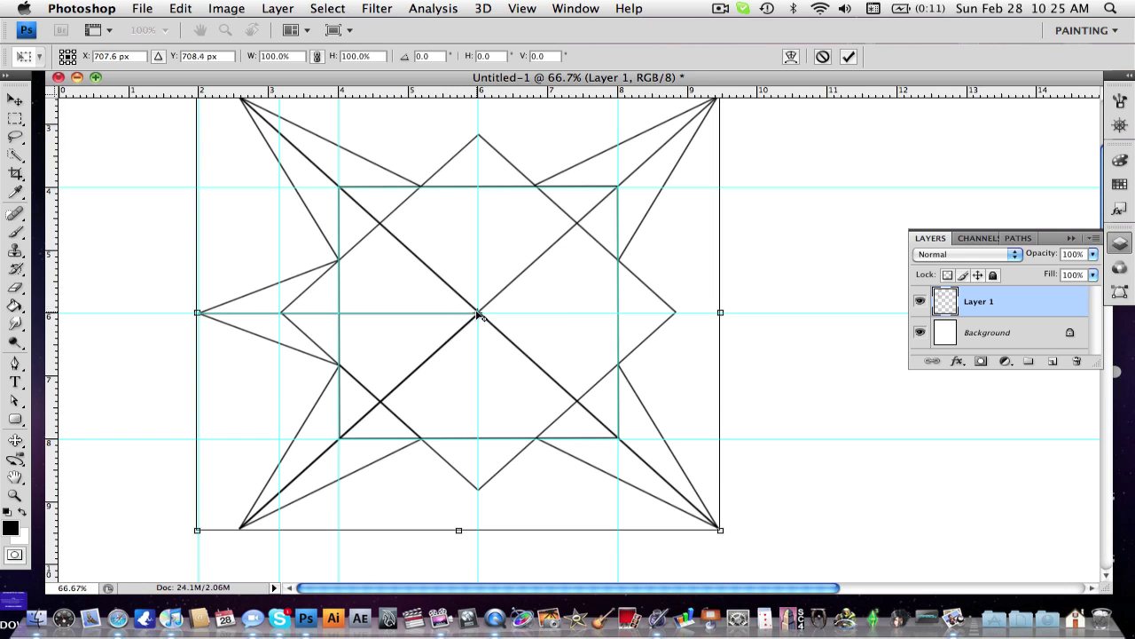
pyautogui.scroll(3, 478, 314)
pyautogui.scroll(-2, 400, 419)
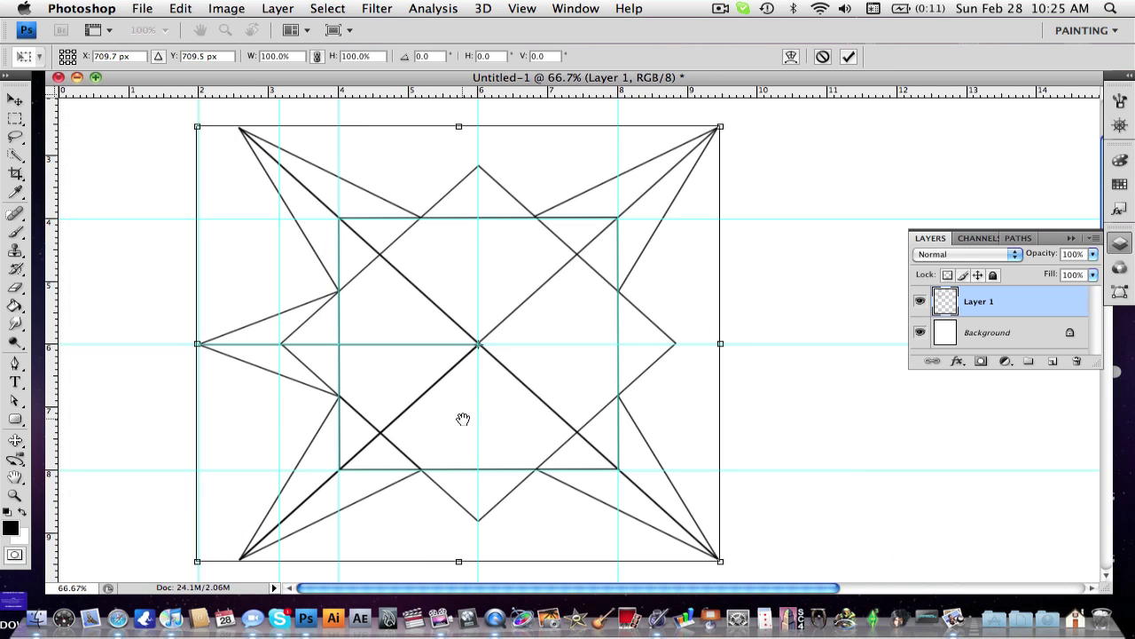
pyautogui.write('90')
pyautogui.press('Return')
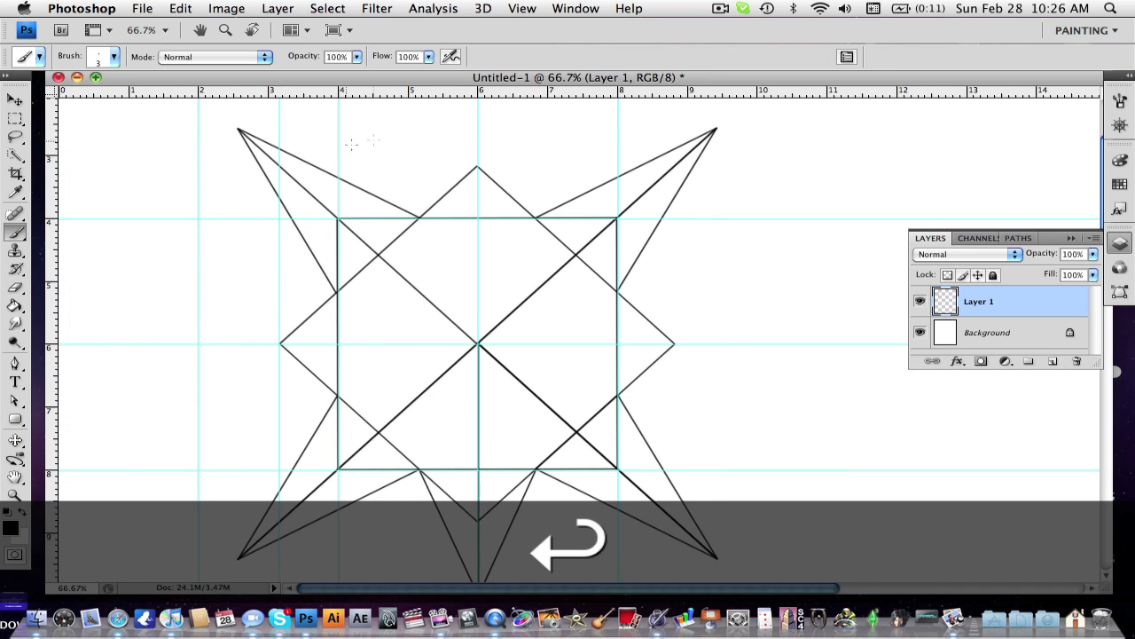
# Step: Collapse the Layers panel and paint a second short left spike with its center line and both edges from the guide at 2
pyautogui.press('super+=')
pyautogui.scroll(1, 124, 323)
pyautogui.moveTo(124, 323); pyautogui.dragTo(404, 271)
pyautogui.click(1071, 238)
pyautogui.keyDown('shift'); pyautogui.click(169, 317); pyautogui.keyUp('shift')
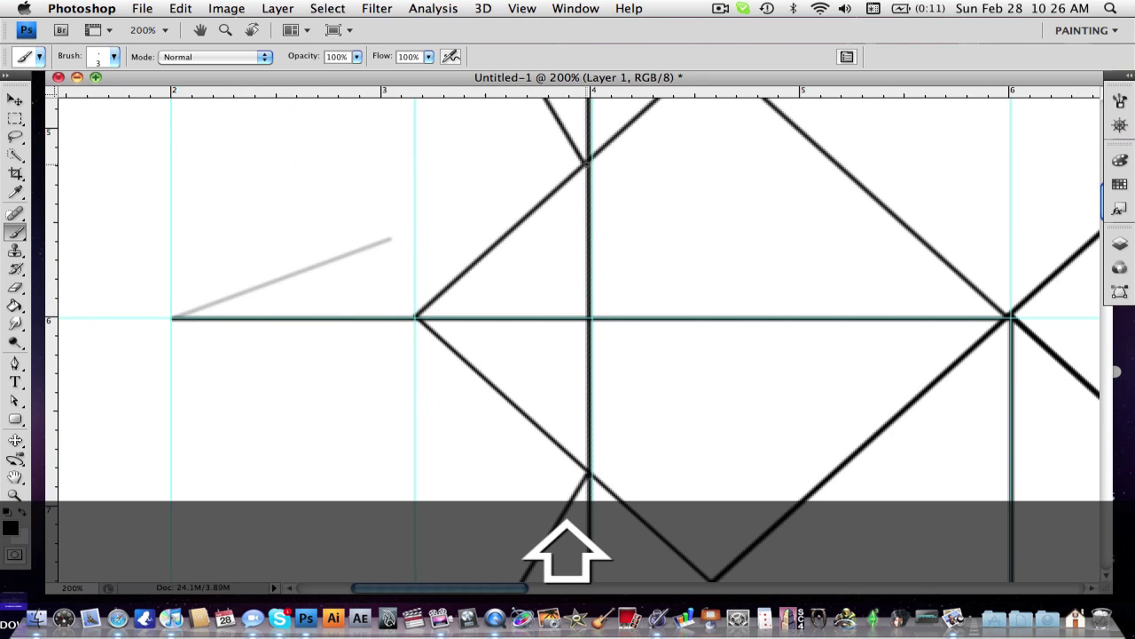
pyautogui.press('super+z')
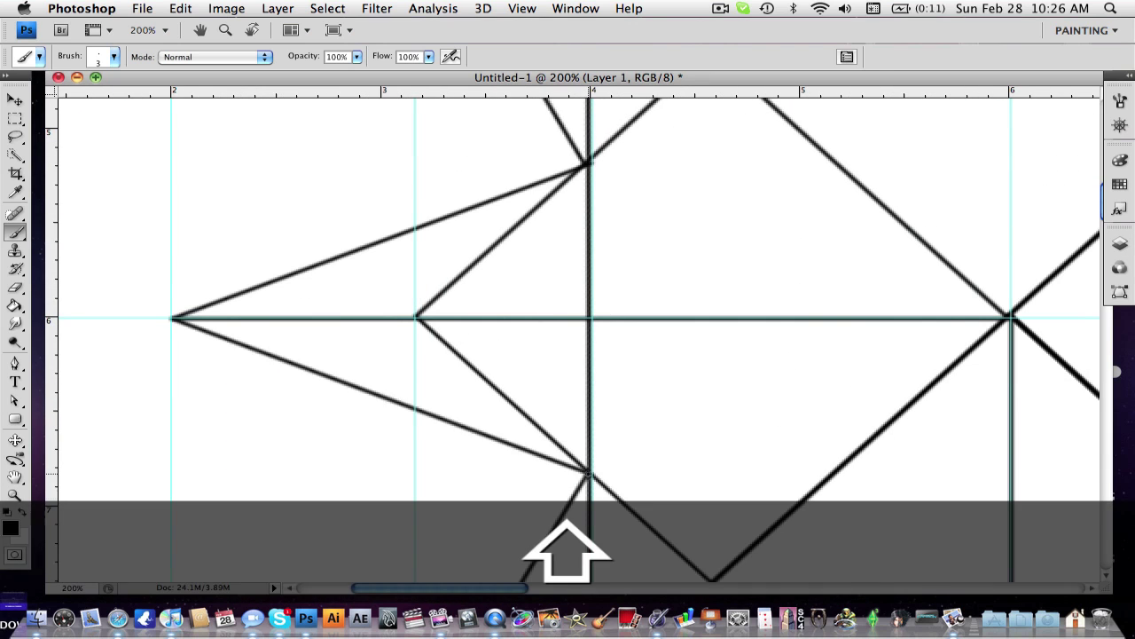
# Step: Rotate the drawing by -90° about the center guide intersection to free the left side again
pyautogui.hscroll(2, 562, 367)
pyautogui.press('super+t')
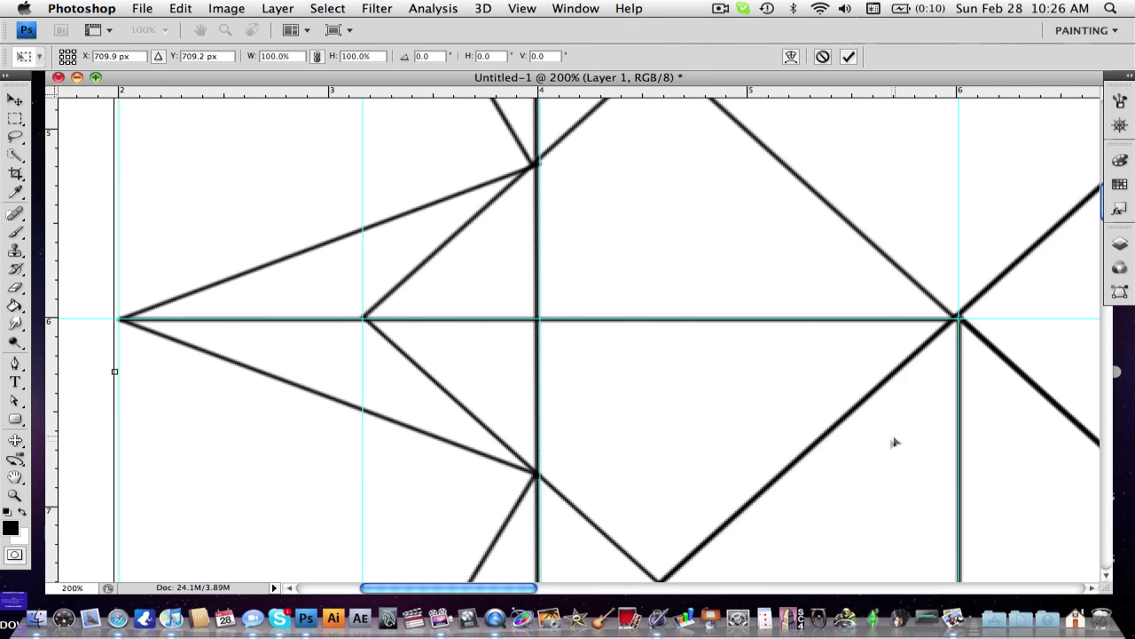
pyautogui.hscroll(-10, 781, 438)
pyautogui.doubleClick(428, 58)
pyautogui.write('-90')
pyautogui.press('Return')
pyautogui.press('Return')
# Step: Paint the third short spike on the left, with its center line and both edges meeting at the guide at 2
pyautogui.moveTo(836, 348); pyautogui.dragTo(673, 353)
pyautogui.press('Return')
pyautogui.keyDown('shift'); pyautogui.click(226, 314); pyautogui.keyUp('shift')
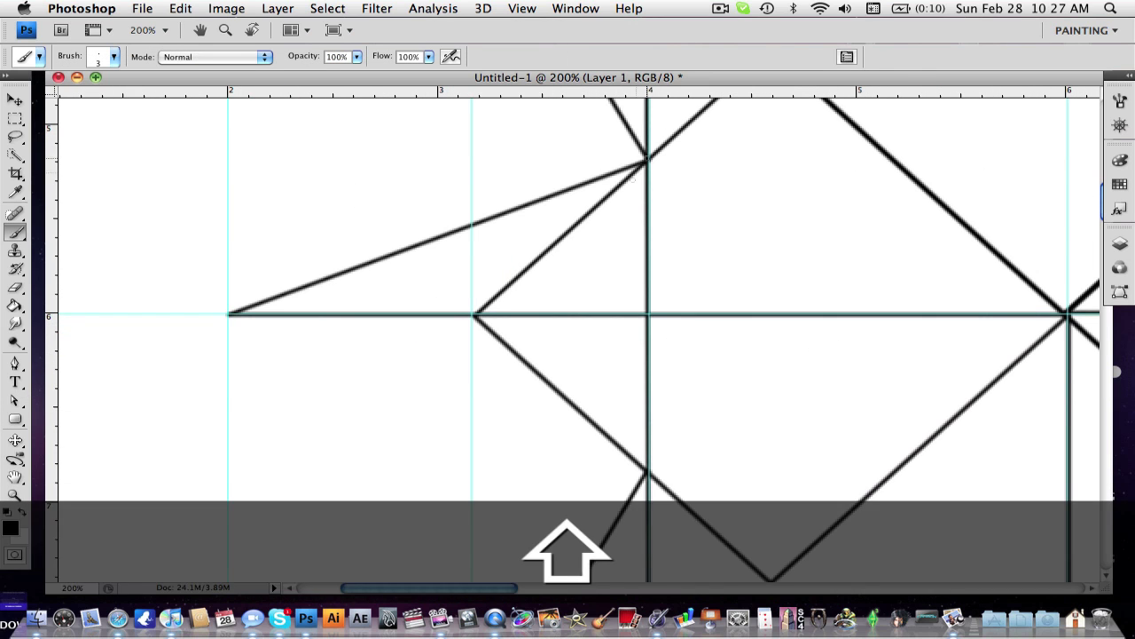
pyautogui.keyDown('shift'); pyautogui.click(647, 470); pyautogui.keyUp('shift')
# Step: Rotate Layer 1 another quarter turn counterclockwise about the center guide intersection
pyautogui.press('super+t')
pyautogui.hscroll(3, 923, 316)
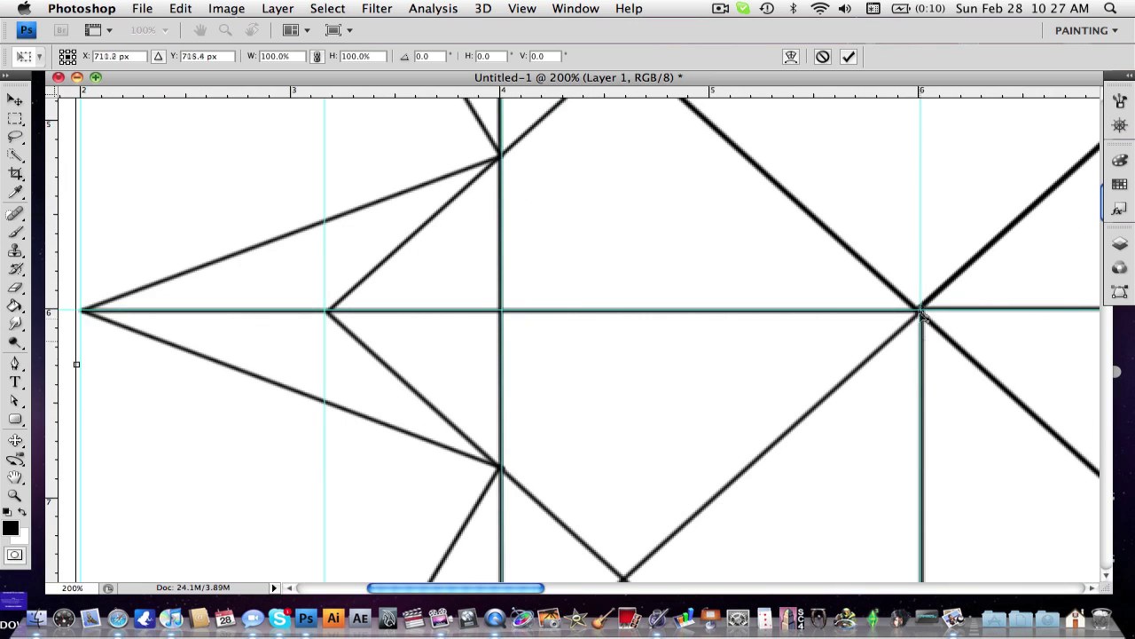
pyautogui.scroll(1, 787, 439)
pyautogui.hscroll(-8, 927, 346)
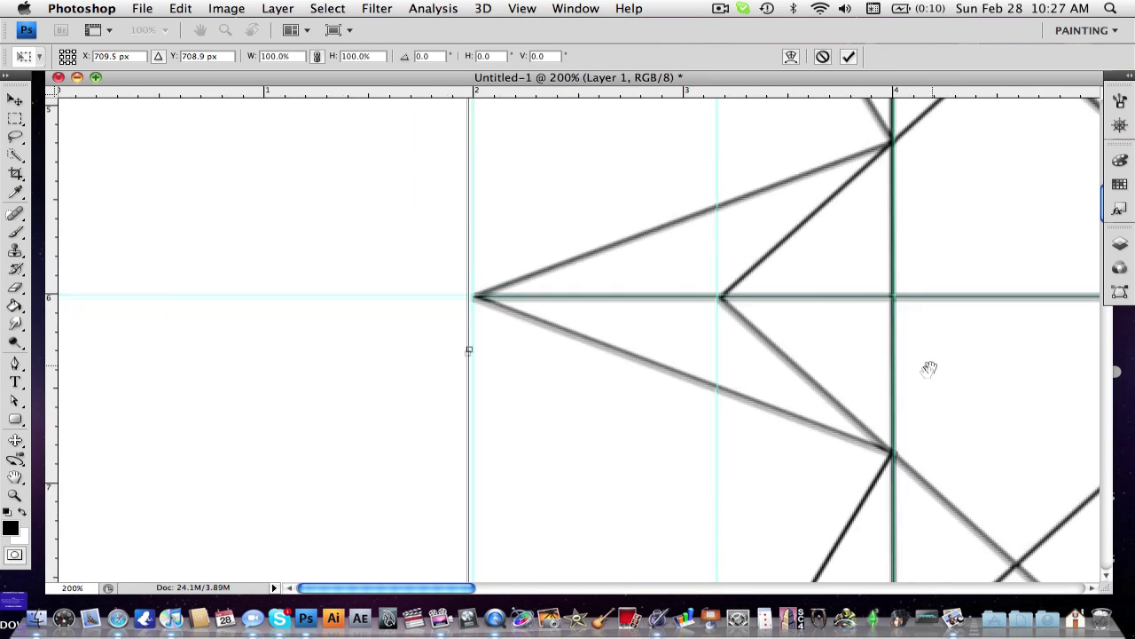
pyautogui.press('Return')
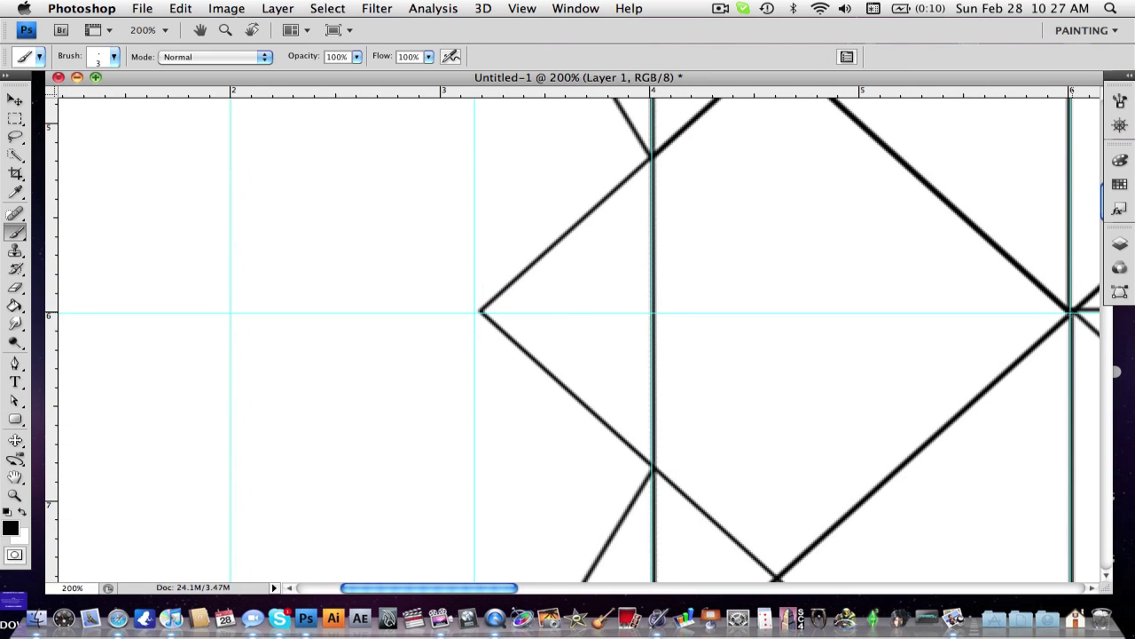
# Step: Paint the fourth short spike on the left with its center line and both edges to complete the eight-pointed star
pyautogui.keyDown('shift'); pyautogui.click(229, 314); pyautogui.keyUp('shift')
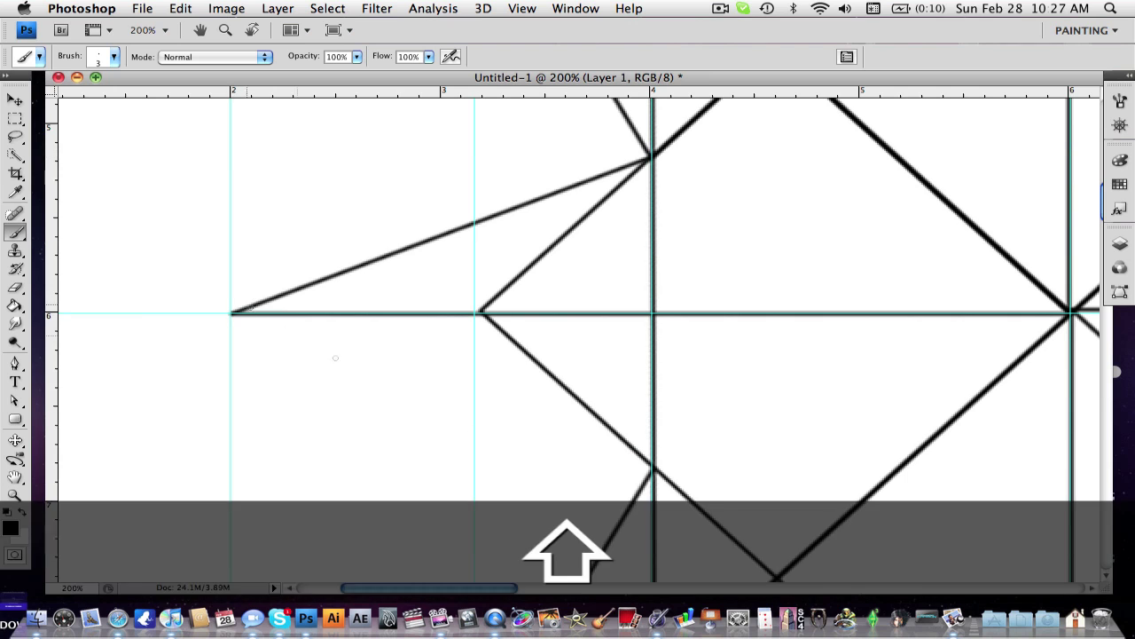
pyautogui.press('super+minus')
pyautogui.press('super+minus')
pyautogui.press('super+minus')
pyautogui.scroll(-3, 342, 426)
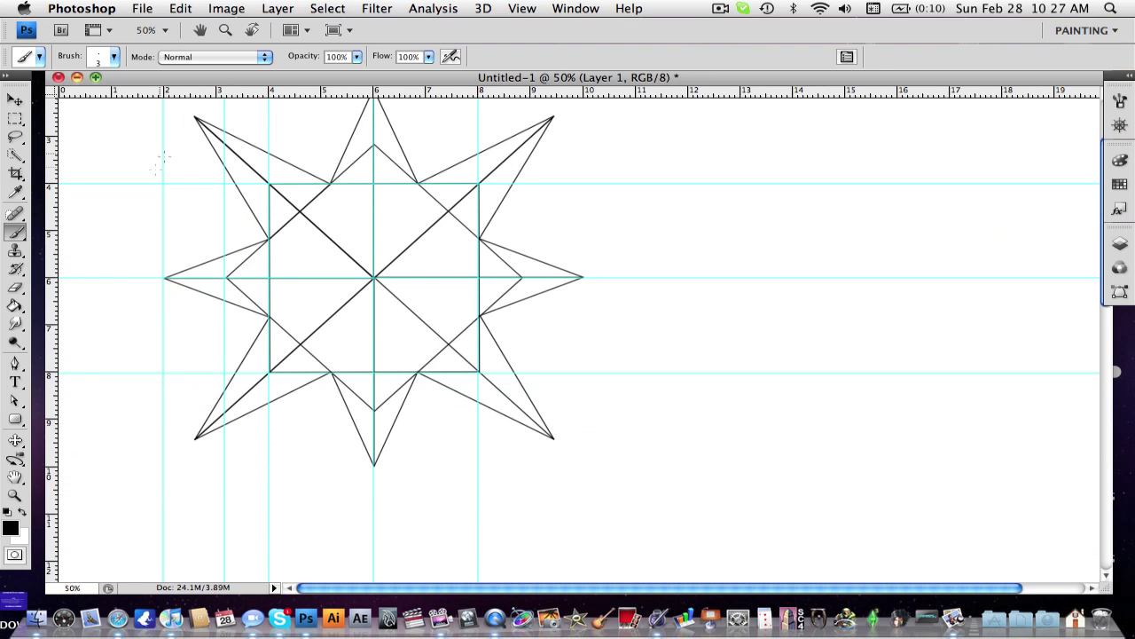
# Step: Remove all horizontal and vertical guides from the canvas with the Move tool
pyautogui.press('v')
pyautogui.moveTo(134, 183); pyautogui.dragTo(129, 89)
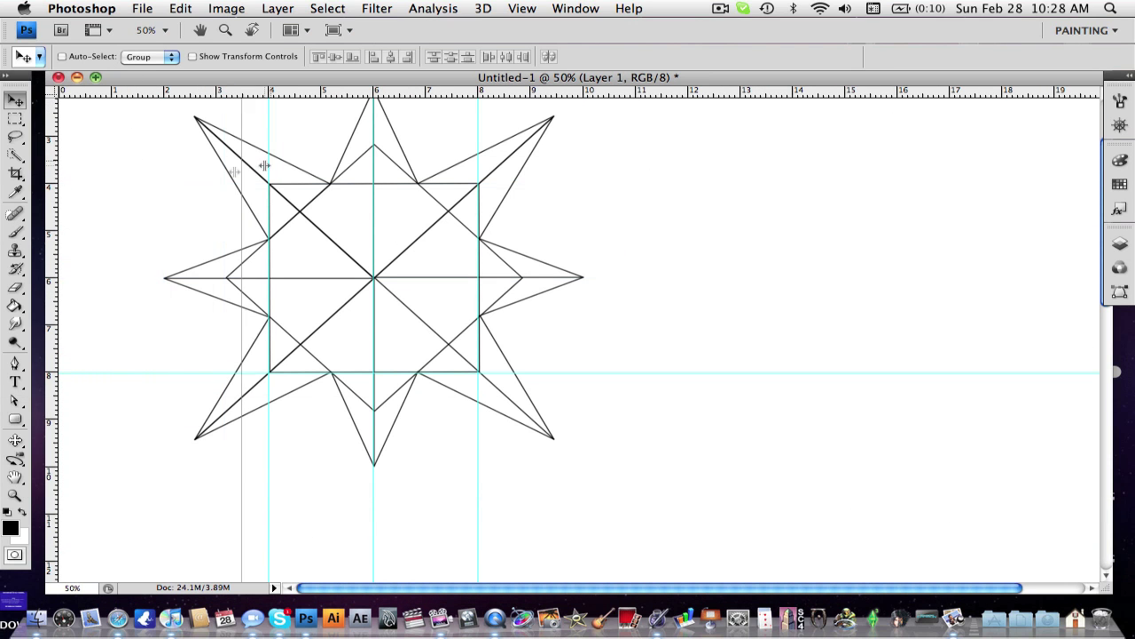
pyautogui.moveTo(311, 158); pyautogui.dragTo(51, 204)
pyautogui.scroll(3, 340, 381)
pyautogui.hscroll(1, 340, 382)
pyautogui.moveTo(430, 297); pyautogui.dragTo(569, 283)
pyautogui.moveTo(433, 390); pyautogui.dragTo(35, 224)
pyautogui.moveTo(477, 373); pyautogui.dragTo(436, 376)
# Step: Erase the square's left edge between the upper diamond intersection and the horizontal center line
pyautogui.press('super+plus')
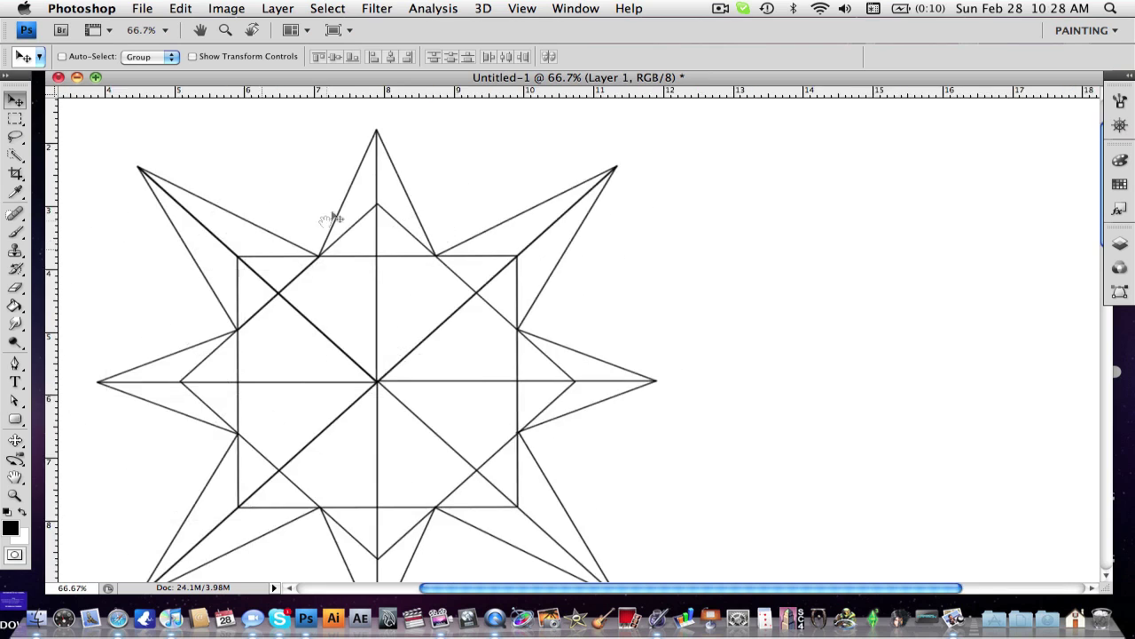
pyautogui.moveTo(332, 218); pyautogui.dragTo(484, 153)
pyautogui.press('super+plus')
pyautogui.moveTo(324, 261); pyautogui.dragTo(372, 405)
pyautogui.press('e')
pyautogui.click(341, 374)
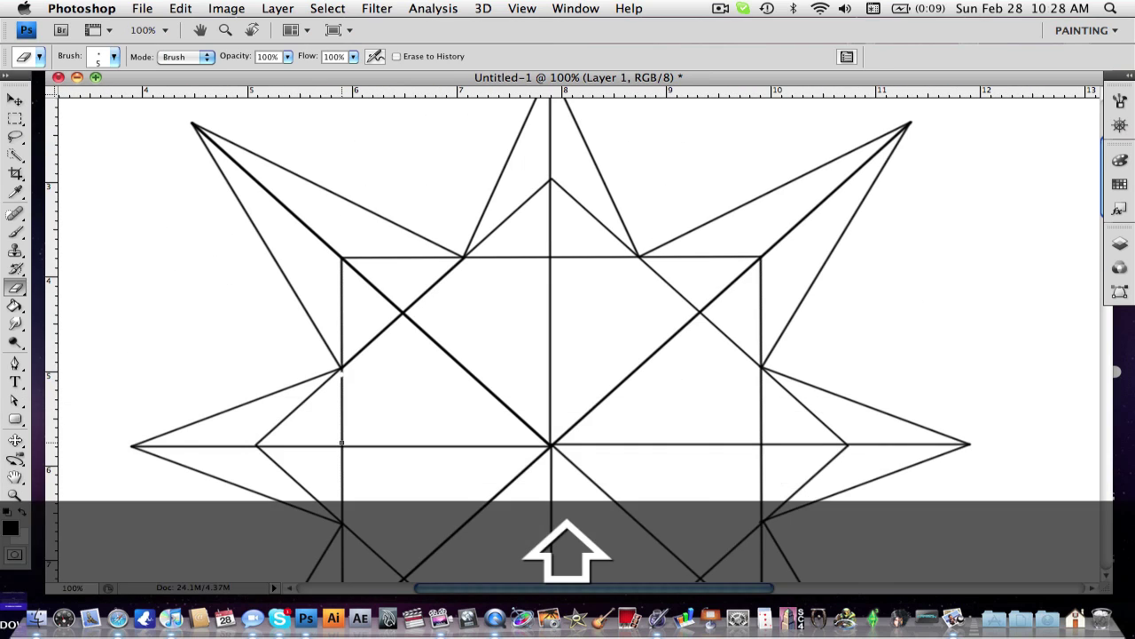
pyautogui.keyDown('shift'); pyautogui.click(342, 441); pyautogui.keyUp('shift')
# Step: Erase the square's left edge from just below the horizontal center line to the lower diamond intersection
pyautogui.press('super+plus')
pyautogui.press('super+plus')
pyautogui.press('super+plus')
pyautogui.moveTo(144, 515)
pyautogui.mouseDown()
pyautogui.moveTo(429, 251)
pyautogui.moveTo(775, 99)
pyautogui.mouseUp()
pyautogui.press('super+alt+z')
pyautogui.moveTo(265, 330); pyautogui.dragTo(377, 258)
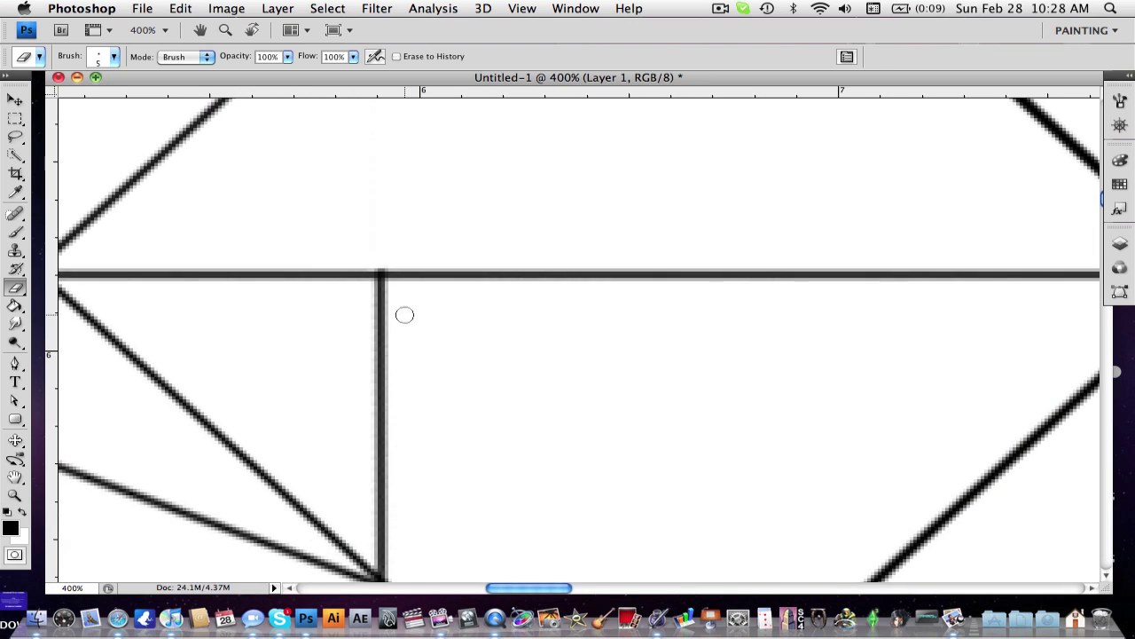
pyautogui.click(385, 279)
pyautogui.press('super+alt+z')
pyautogui.click(381, 289)
pyautogui.keyDown('shift'); pyautogui.click(382, 561); pyautogui.keyUp('shift')
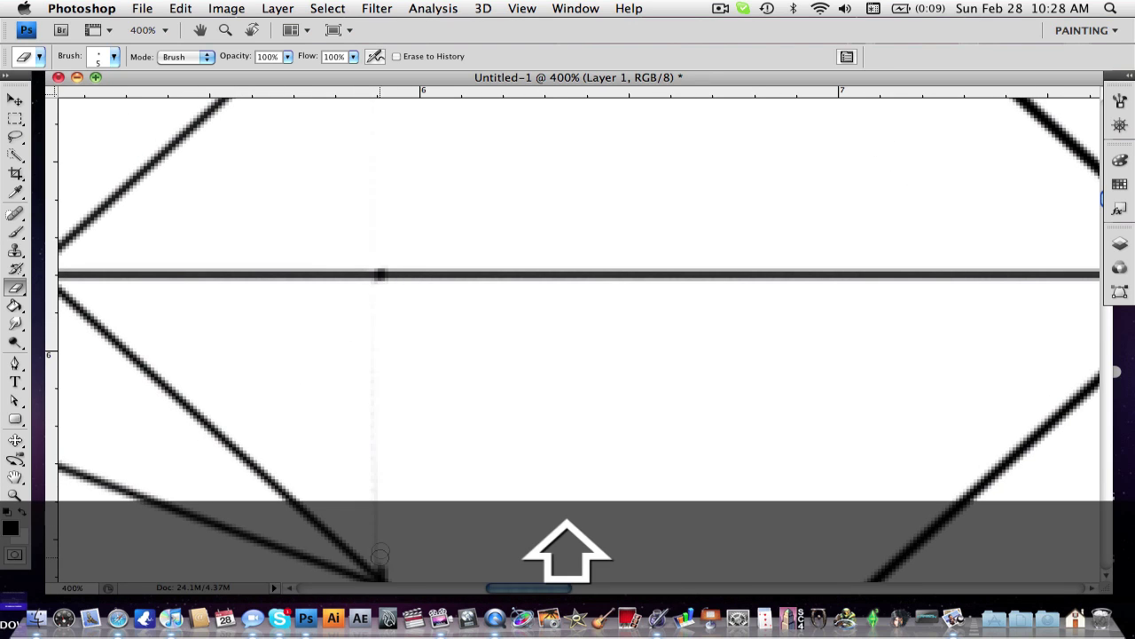
# Step: Erase the diamond's lower-left edge between the diagonal and the square, plus the square's left edge down to its lower-left corner
pyautogui.moveTo(375, 541); pyautogui.dragTo(308, 193)
pyautogui.scroll(-1, 252, 304)
pyautogui.hscroll(-3, 252, 304)
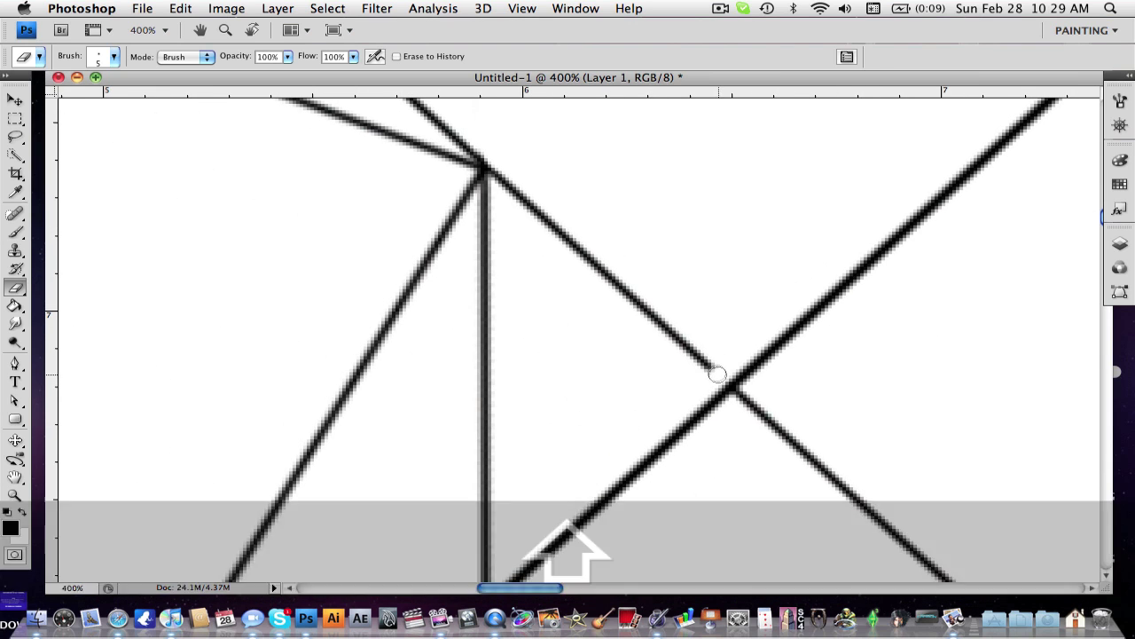
pyautogui.click(716, 376)
pyautogui.keyDown('shift'); pyautogui.click(486, 170); pyautogui.keyUp('shift')
pyautogui.keyDown('shift'); pyautogui.click(483, 555); pyautogui.keyUp('shift')
pyautogui.scroll(-3, 483, 550)
pyautogui.keyDown('shift'); pyautogui.click(485, 480); pyautogui.keyUp('shift')
# Step: Erase the square's bottom edge from its lower-left corner to the diamond, and the adjoining diamond edge up to the diagonal
pyautogui.scroll(-3, 479, 477)
pyautogui.hscroll(3, 479, 478)
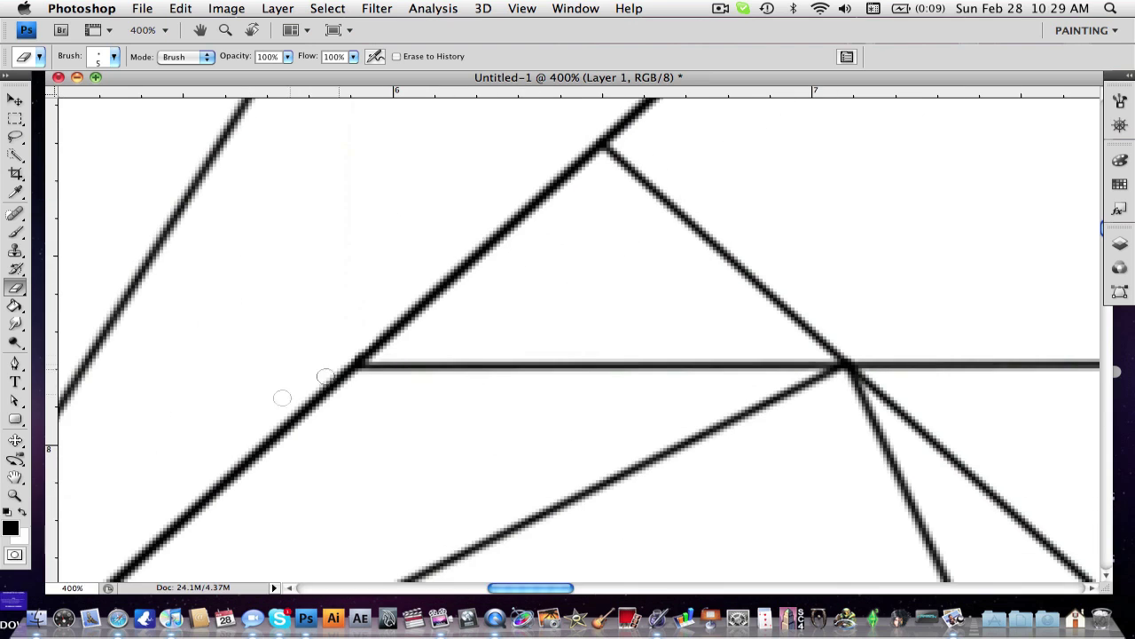
pyautogui.click(377, 367)
pyautogui.keyDown('shift'); pyautogui.click(603, 147); pyautogui.keyUp('shift')
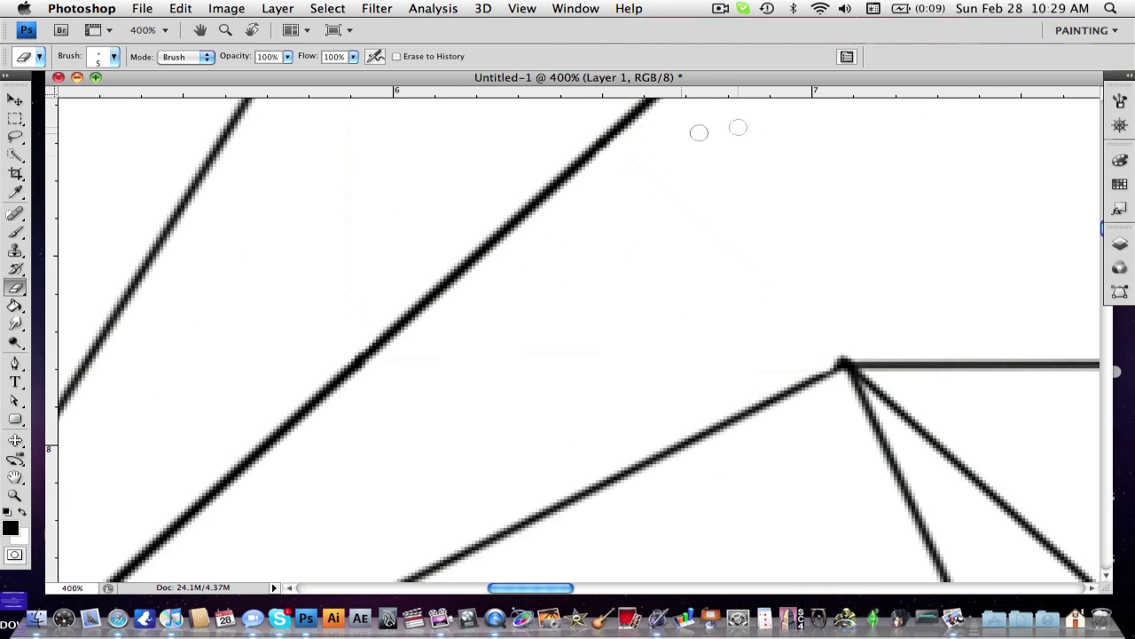
# Step: Erase the square's bottom edge up to the vertical center line and the diamond's lower-left edge down to its bottom vertex
pyautogui.scroll(-2, 503, 210)
pyautogui.hscroll(4, 503, 210)
pyautogui.click(476, 235)
pyautogui.keyDown('shift'); pyautogui.click(783, 237); pyautogui.keyUp('shift')
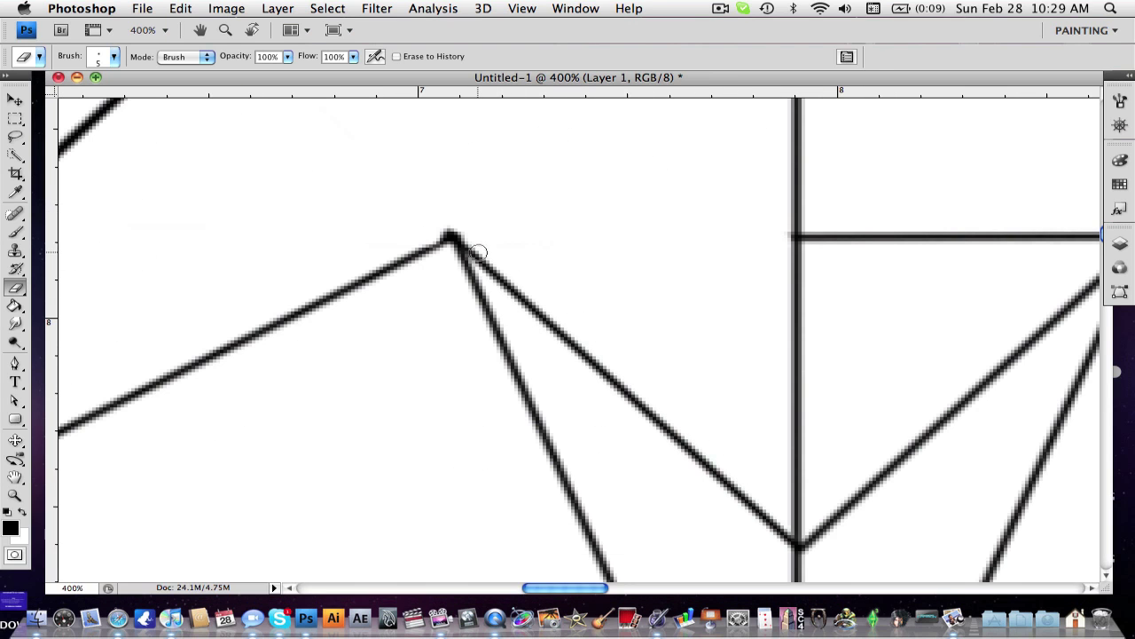
pyautogui.click(476, 254)
pyautogui.keyDown('shift'); pyautogui.click(780, 538); pyautogui.keyUp('shift')
pyautogui.moveTo(774, 470); pyautogui.dragTo(585, 293)
# Step: Erase the diamond's lower-right edge from its bottom vertex to the square, and the square's bottom edge over the same span
pyautogui.hscroll(4, 364, 287)
pyautogui.scroll(-1, 364, 287)
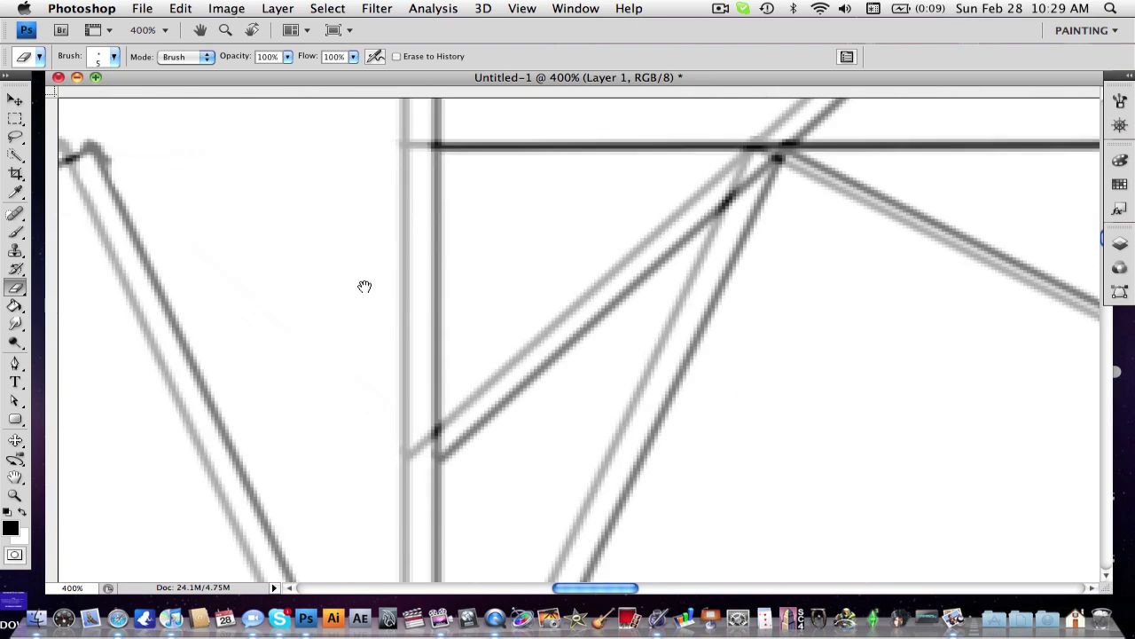
pyautogui.click(418, 448)
pyautogui.keyDown('shift'); pyautogui.click(737, 144); pyautogui.keyUp('shift')
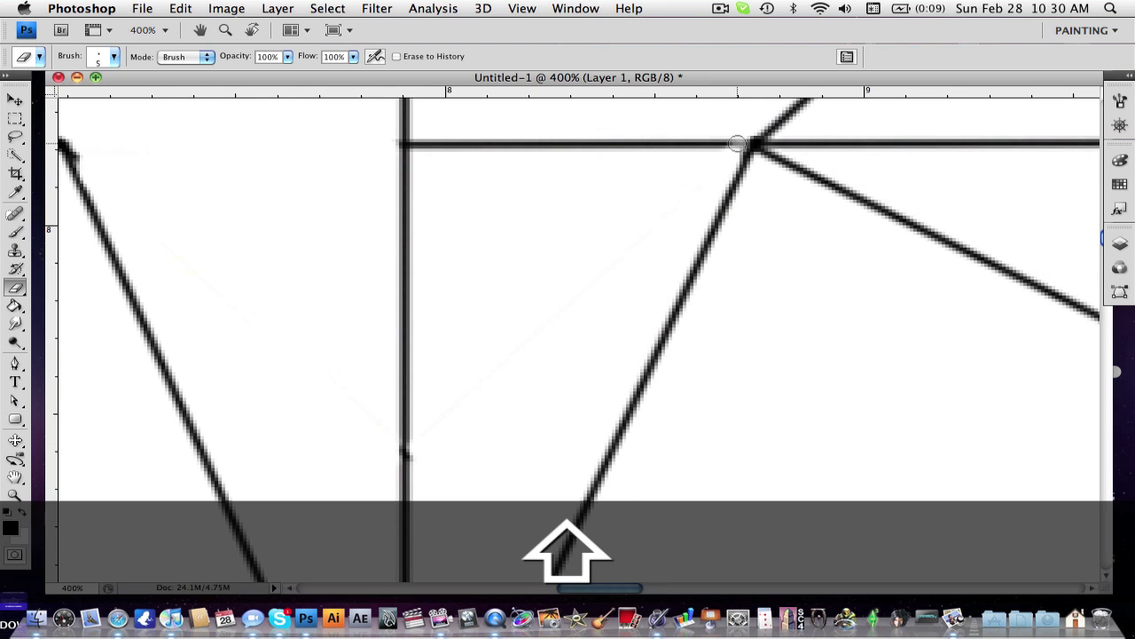
# Step: Erase the diamond's lower-right edge from the square's bottom edge to the diagonal, and the square's bottom edge to its lower-right corner
pyautogui.moveTo(711, 188); pyautogui.dragTo(489, 368)
pyautogui.click(546, 313)
pyautogui.keyDown('shift'); pyautogui.click(761, 117); pyautogui.keyUp('shift')
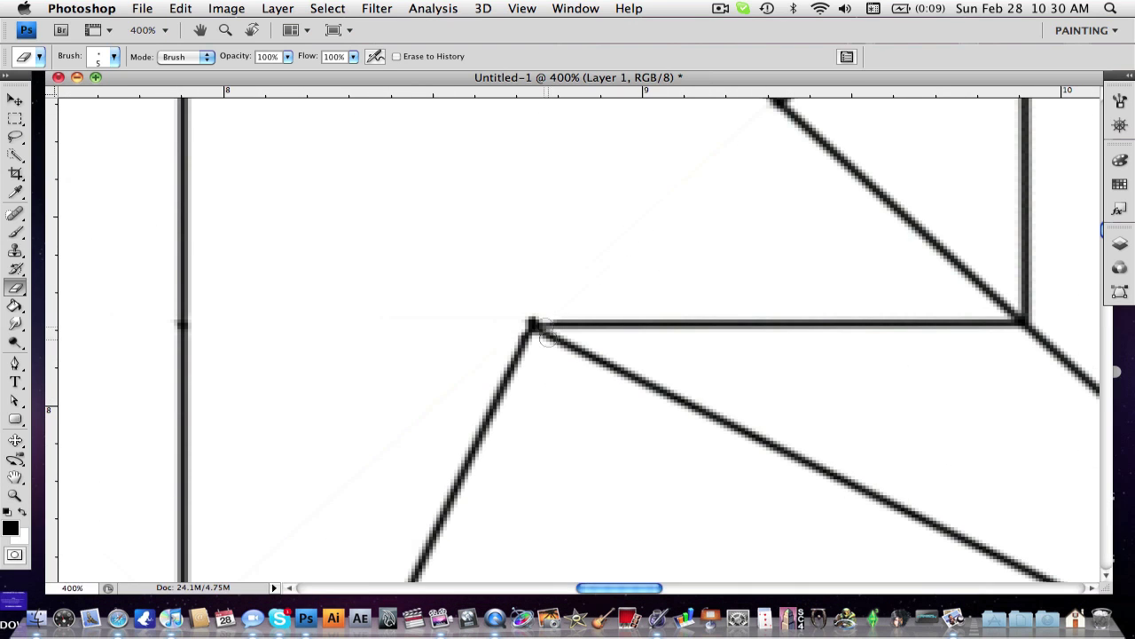
pyautogui.click(555, 323)
pyautogui.keyDown('shift'); pyautogui.click(1012, 323); pyautogui.keyUp('shift')
# Step: Erase the square's right edge from the lower-right corner to the diamond, and the diamond edge from the diagonal to that intersection
pyautogui.moveTo(812, 417)
pyautogui.mouseDown()
pyautogui.moveTo(689, 370)
pyautogui.moveTo(410, 434)
pyautogui.mouseUp()
pyautogui.click(623, 329)
pyautogui.moveTo(682, 174); pyautogui.dragTo(735, 435)
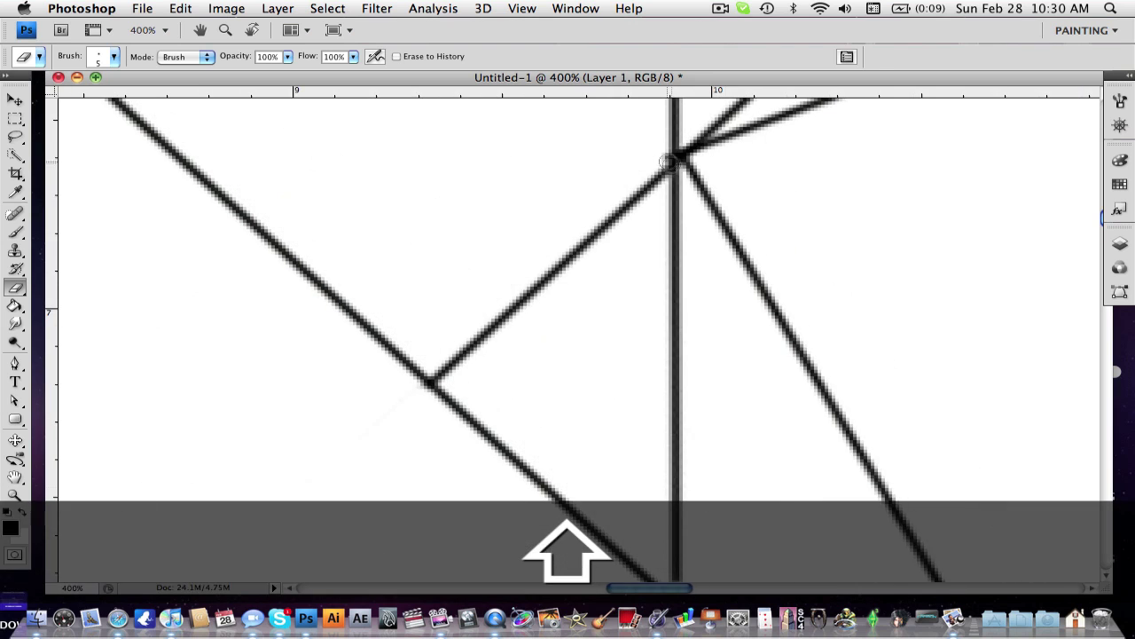
pyautogui.keyDown('shift'); pyautogui.click(672, 162); pyautogui.keyUp('shift')
# Step: Erase the diamond's lower-right edge outside the square and the square's right edge up to the horizontal center line
pyautogui.hscroll(1, 438, 370)
pyautogui.scroll(3, 437, 370)
pyautogui.click(932, 137)
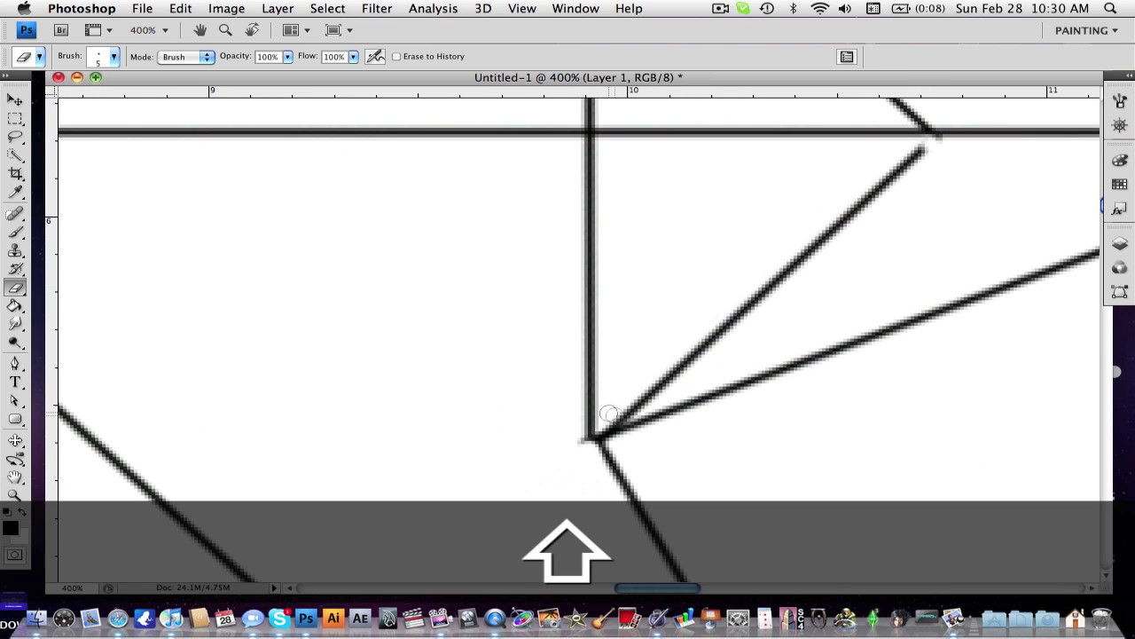
pyautogui.keyDown('shift'); pyautogui.click(586, 433); pyautogui.keyUp('shift')
# Step: Erase the diamond's upper-right edge outside the square and the square's right edge from the horizontal center line to the upper intersection
pyautogui.hscroll(2, 585, 143)
pyautogui.scroll(5, 585, 143)
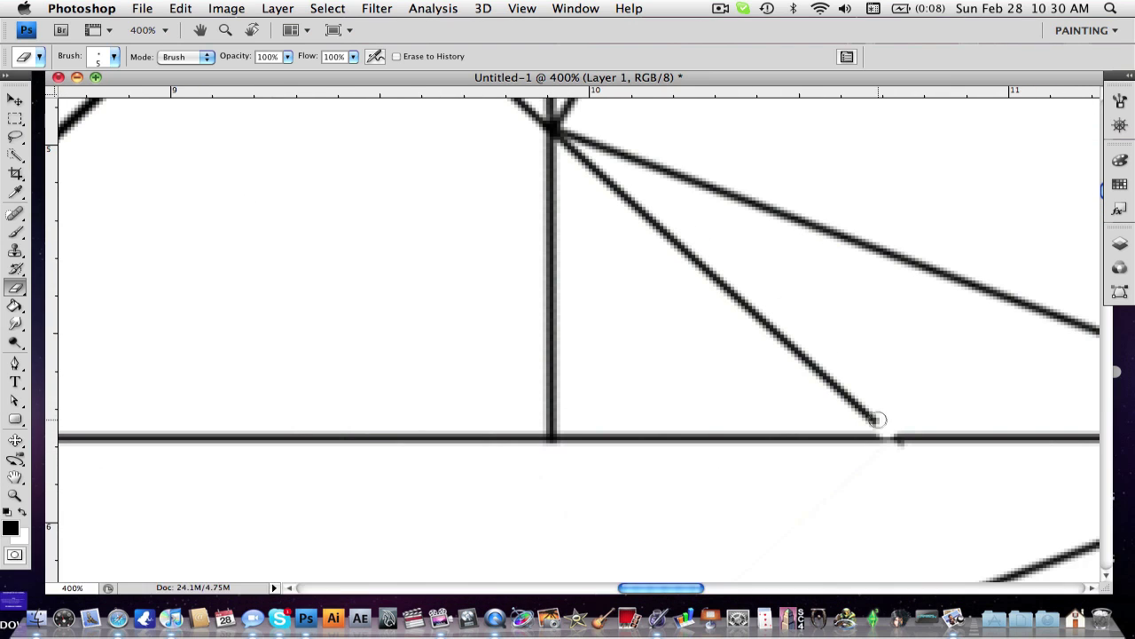
pyautogui.press('super+alt+z')
pyautogui.keyDown('shift'); pyautogui.click(559, 432); pyautogui.keyUp('shift')
# Step: Erase the square's right edge up to its upper-right corner and the diamond's upper-right edge inward to the diagonal
pyautogui.hscroll(-1, 520, 506)
pyautogui.scroll(4, 520, 507)
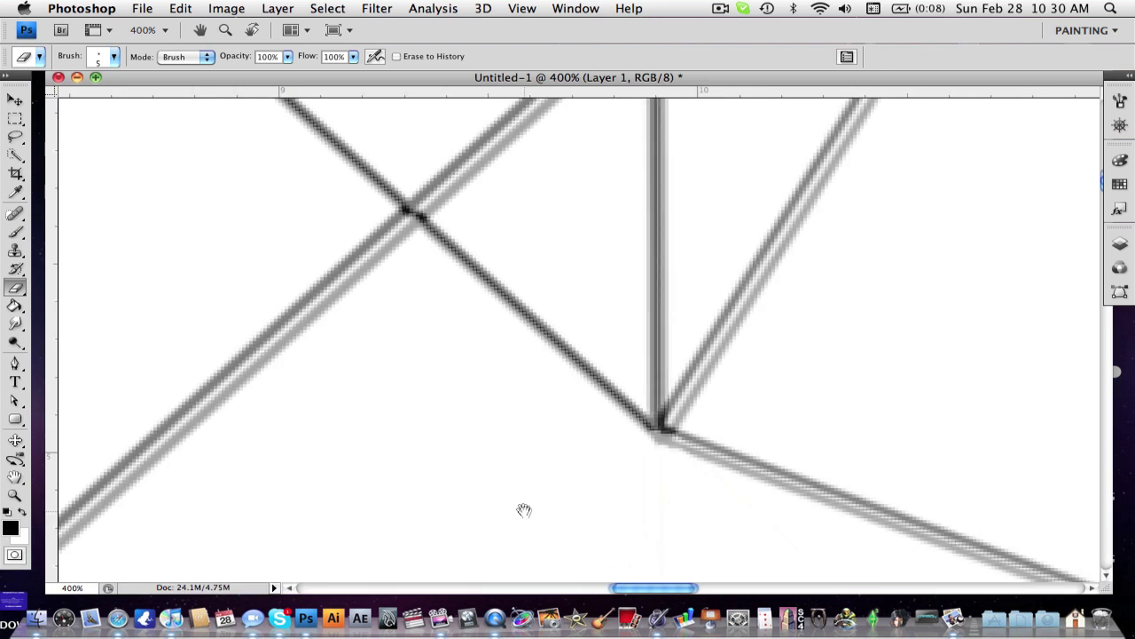
pyautogui.keyDown('shift'); pyautogui.click(681, 525); pyautogui.keyUp('shift')
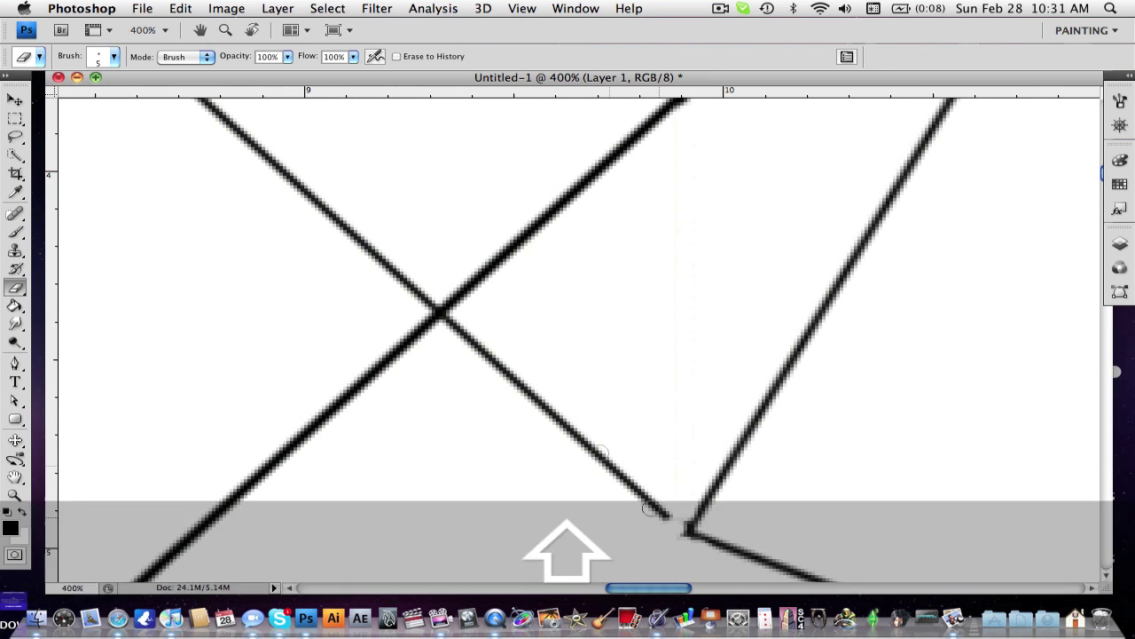
pyautogui.keyDown('shift'); pyautogui.click(457, 308); pyautogui.keyUp('shift')
# Step: Erase the diamond's upper-right edge from the diagonal to the square's top edge, and that top edge to the upper-right corner
pyautogui.hscroll(-2, 464, 306)
pyautogui.scroll(3, 464, 307)
pyautogui.keyDown('shift'); pyautogui.click(413, 195); pyautogui.keyUp('shift')
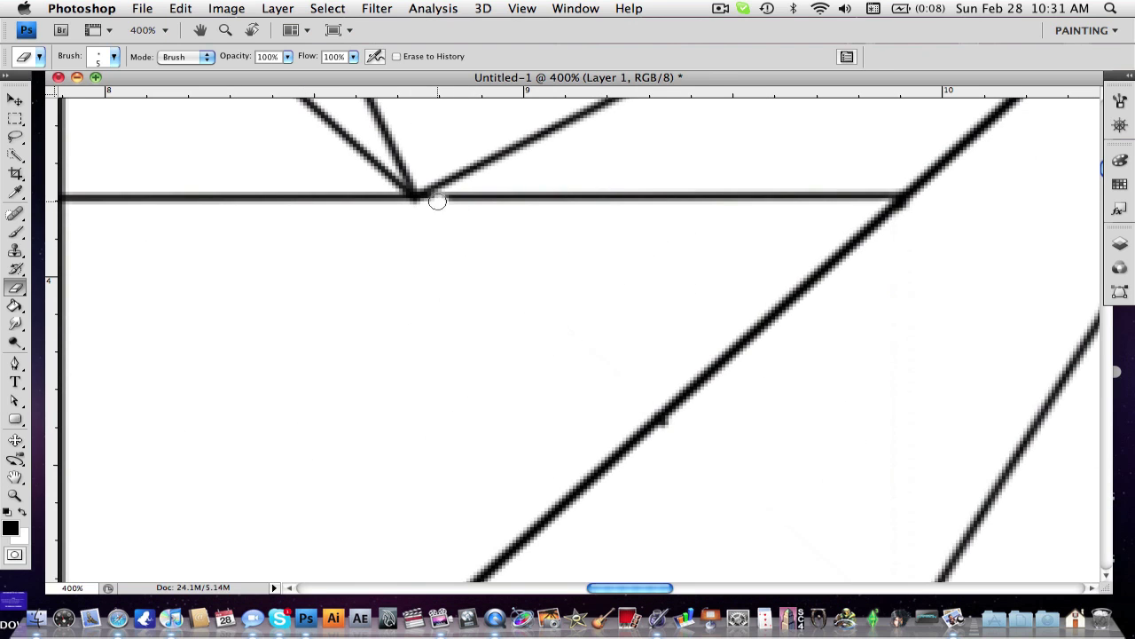
pyautogui.keyDown('shift'); pyautogui.click(885, 193); pyautogui.keyUp('shift')
# Step: Erase the square's top edge from the right diamond intersection to the vertical center line, and the diamond edge up to its top vertex
pyautogui.hscroll(-2, 794, 502)
pyautogui.scroll(3, 794, 502)
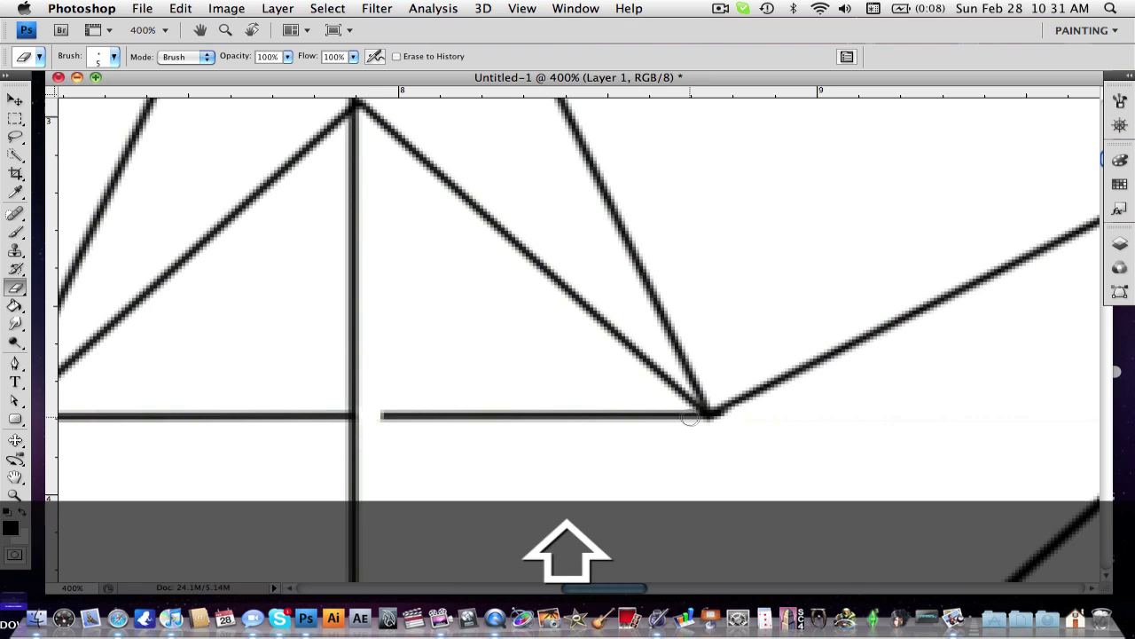
pyautogui.keyDown('shift'); pyautogui.click(580, 317); pyautogui.keyUp('shift')
# Step: Erase the diamond's upper-left edge from its top vertex, and the square's top edge from the vertical center line to the left intersection
pyautogui.hscroll(-2, 580, 317)
pyautogui.scroll(-1, 532, 328)
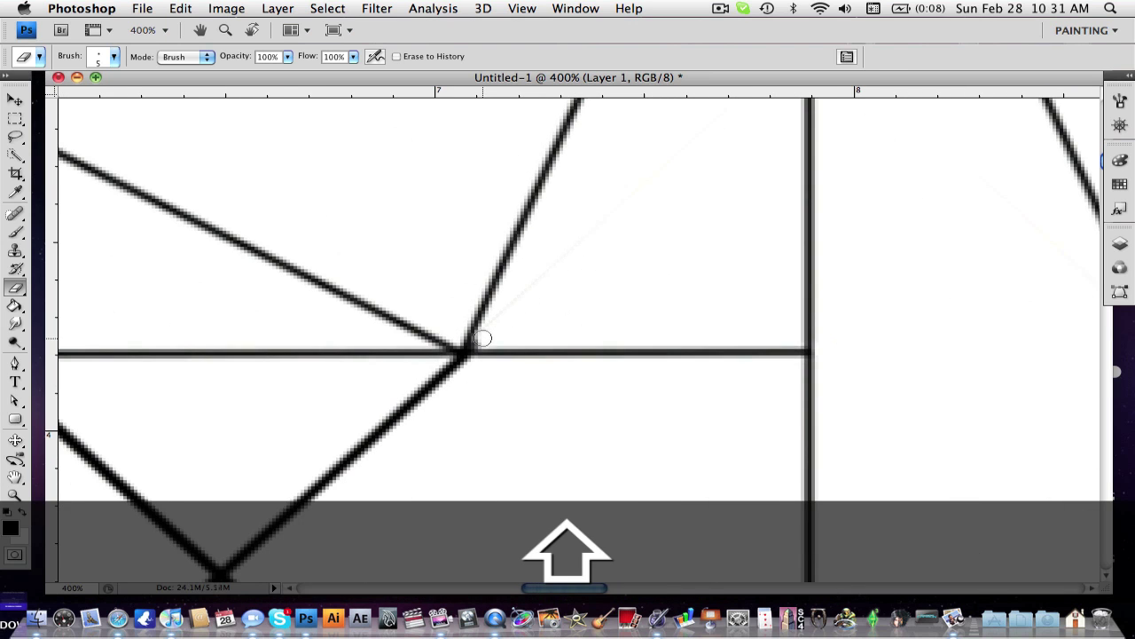
pyautogui.keyDown('shift'); pyautogui.click(484, 354); pyautogui.keyUp('shift')
# Step: Erase the square's top edge to its upper-left corner and its left edge down to the upper diamond intersection
pyautogui.hscroll(-1, 457, 470)
pyautogui.scroll(-1, 456, 470)
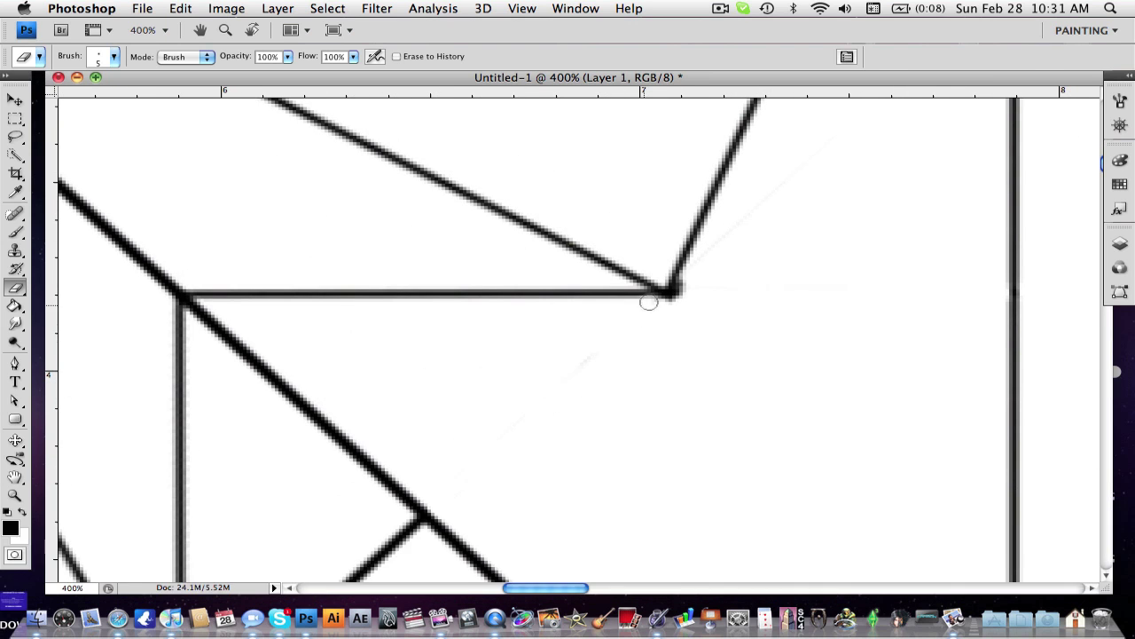
pyautogui.keyDown('shift'); pyautogui.click(196, 293); pyautogui.keyUp('shift')
pyautogui.hscroll(-2, 354, 288)
pyautogui.scroll(-1, 355, 288)
pyautogui.click(536, 220)
pyautogui.scroll(-1, 586, 284)
pyautogui.keyDown('shift'); pyautogui.click(529, 472); pyautogui.keyUp('shift')
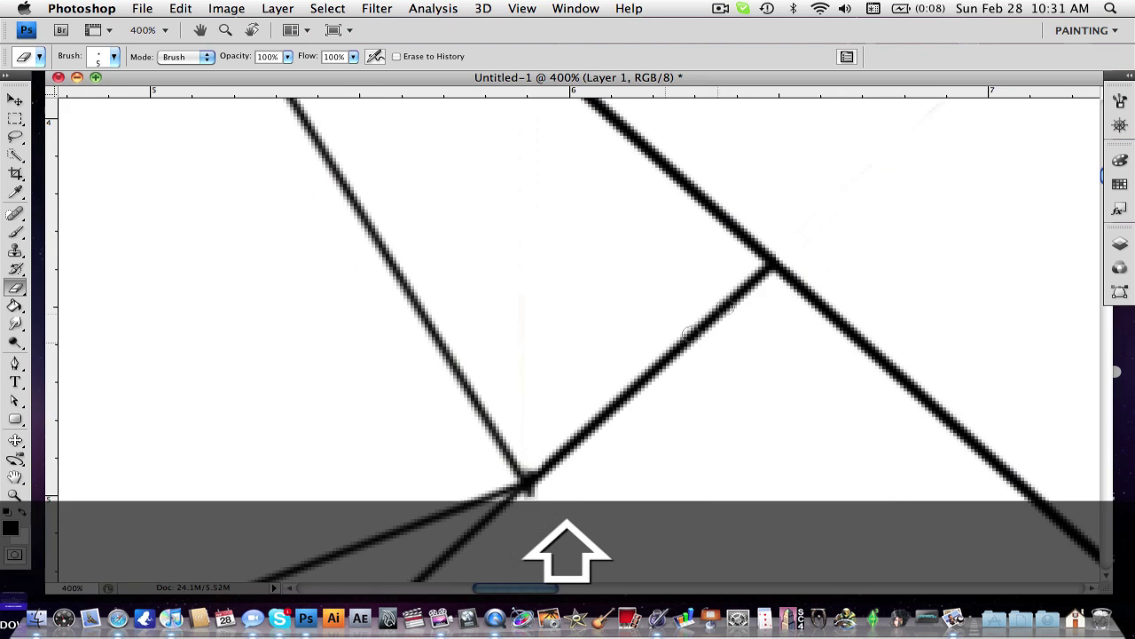
# Step: Erase the diamond's remaining edges on the left, from the upper-left diagonal around its left vertex to the lower notch
pyautogui.press('super+minus')
pyautogui.press('super+minus')
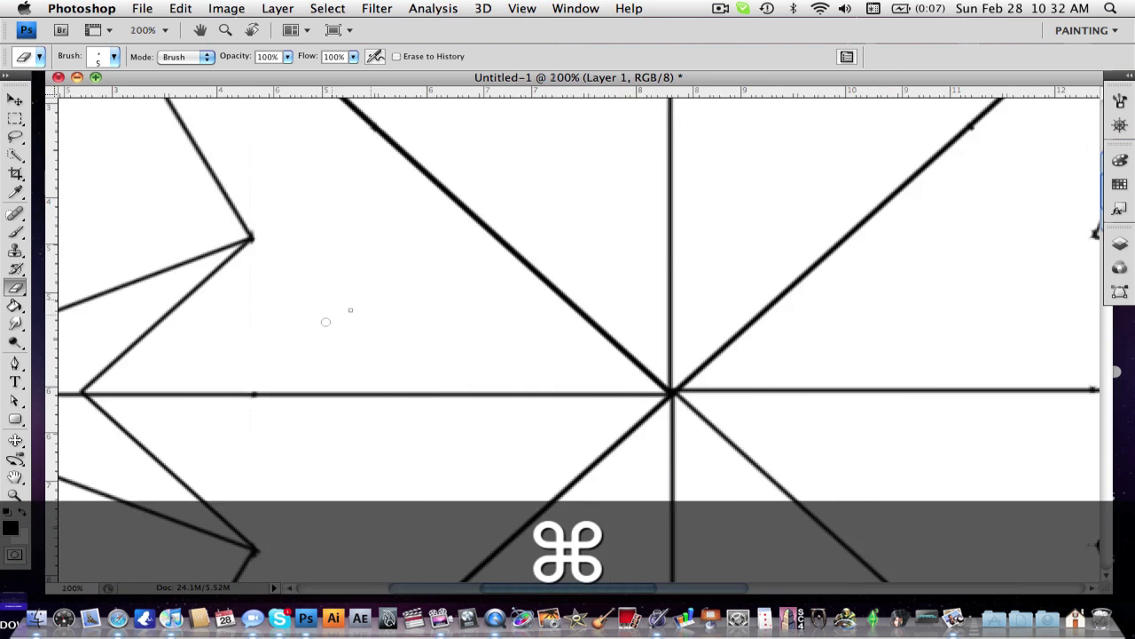
pyautogui.press('super+equal')
pyautogui.press('super+equal')
pyautogui.scroll(-5, 651, 166)
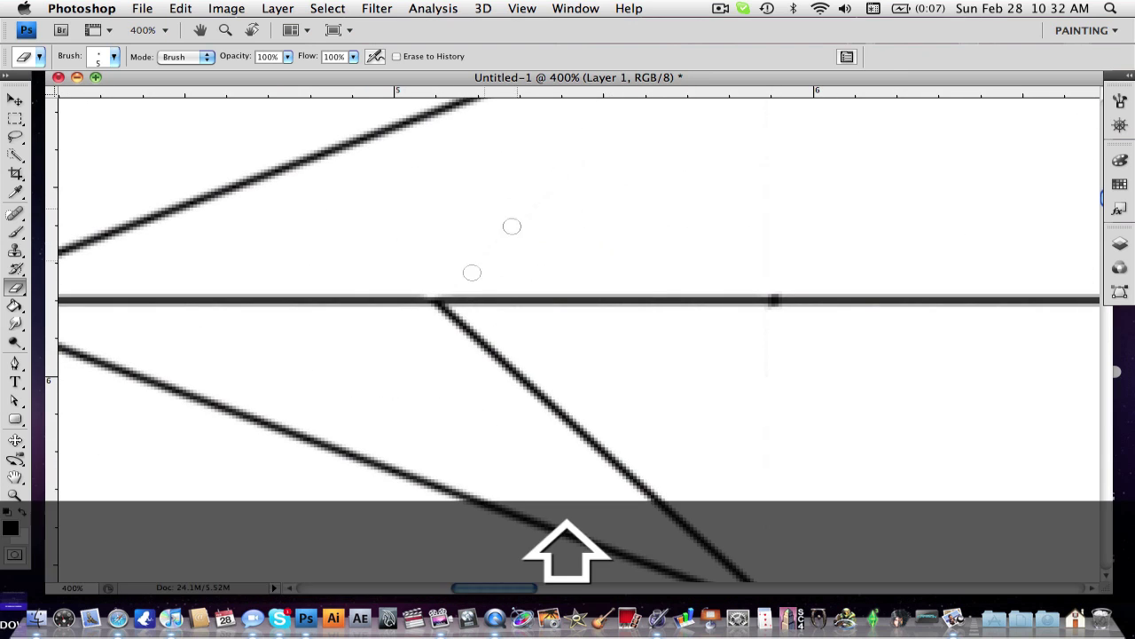
pyautogui.keyDown('shift'); pyautogui.click(561, 474); pyautogui.keyUp('shift')
# Step: Paint straight brush lines joining the star's center to the two notches beside the bottom spike
pyautogui.press('super+minus')
pyautogui.press('super+minus')
pyautogui.press('super+minus')
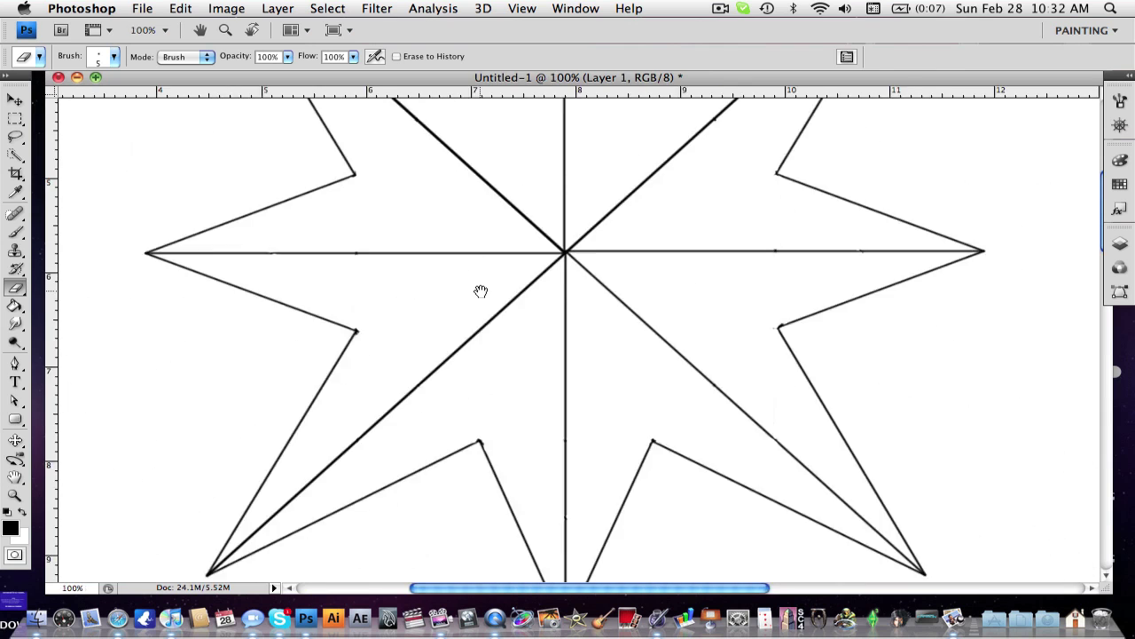
pyautogui.press('super+plus')
pyautogui.press('super+plus')
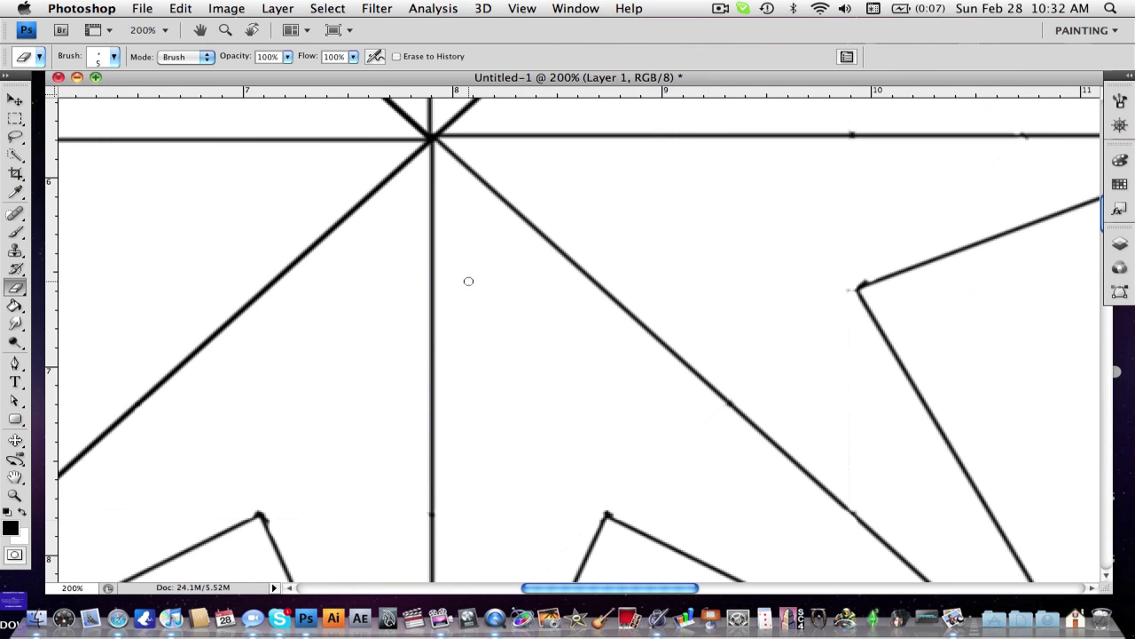
pyautogui.press('super+z')
pyautogui.press('b')
pyautogui.click(607, 514)
pyautogui.keyDown('shift'); pyautogui.click(433, 137); pyautogui.keyUp('shift')
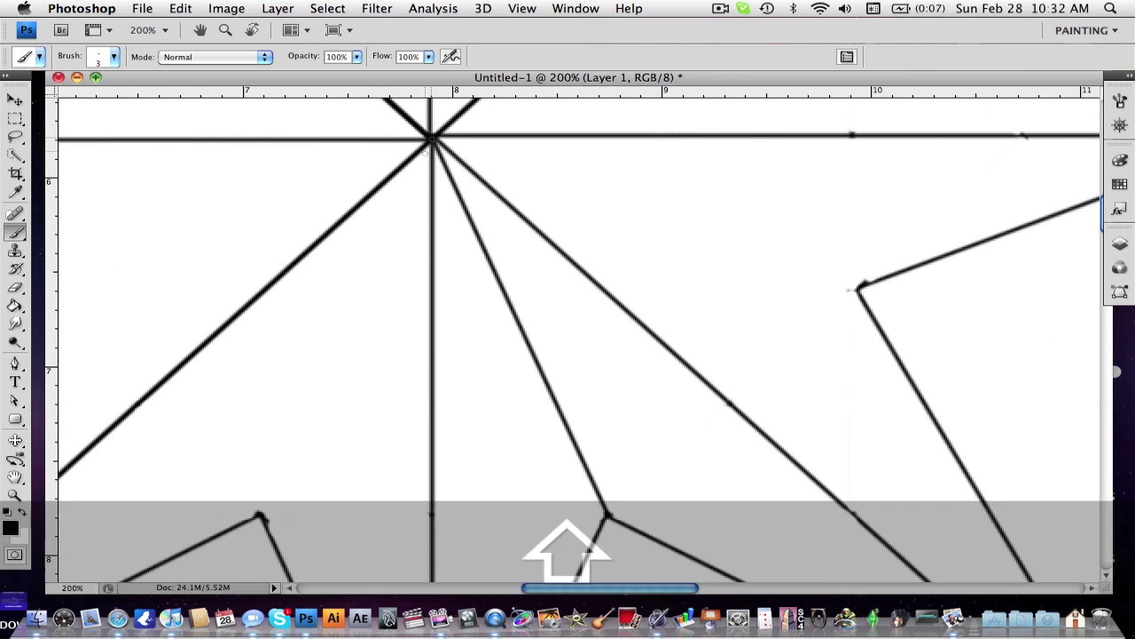
pyautogui.keyDown('shift'); pyautogui.click(260, 515); pyautogui.keyUp('shift')
# Step: Paint straight brush lines joining the center to the notches just below the right and left spikes
pyautogui.click(858, 290)
pyautogui.keyDown('shift'); pyautogui.click(433, 137); pyautogui.keyUp('shift')
pyautogui.hscroll(-10, 532, 107)
pyautogui.scroll(3, 532, 107)
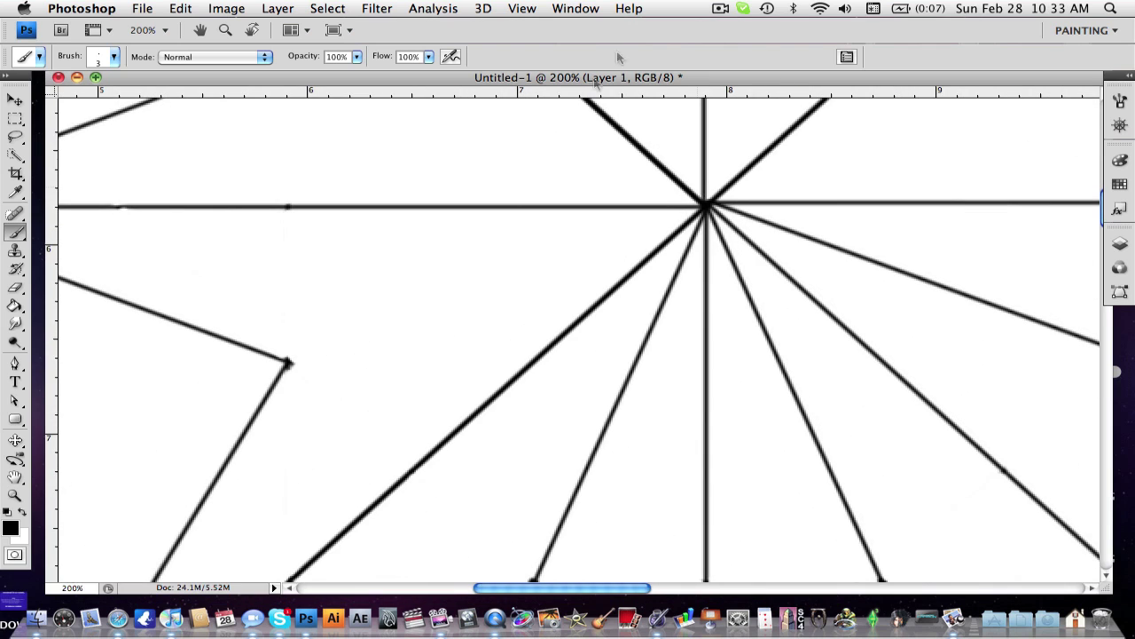
pyautogui.scroll(3, 555, 332)
pyautogui.hscroll(-1, 556, 333)
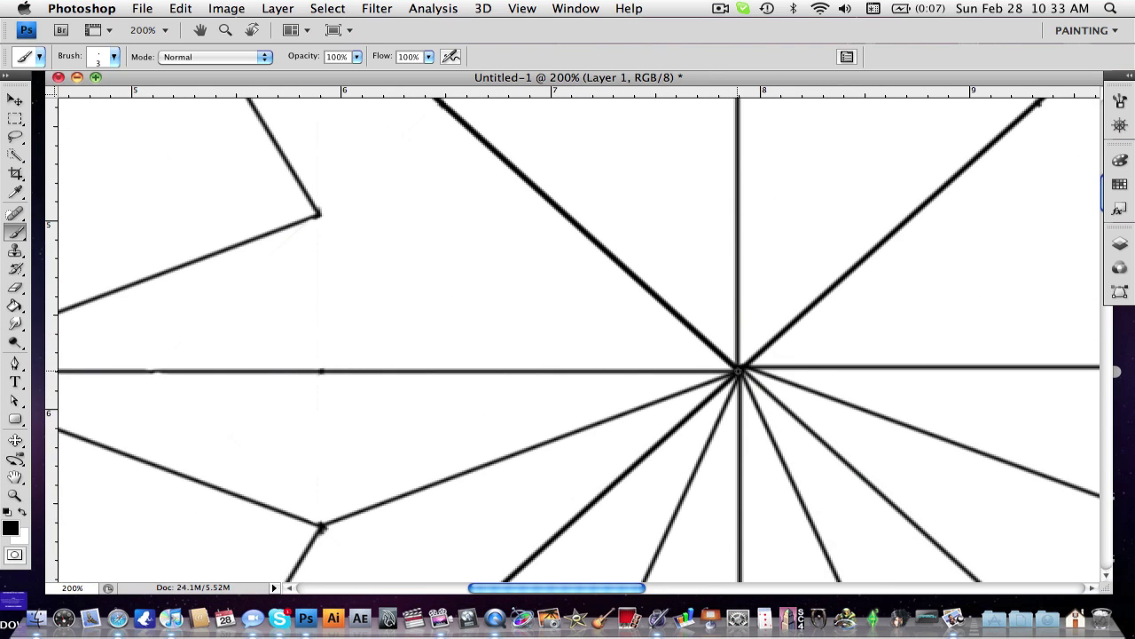
# Step: Paint straight brush lines joining the center to the four notches in the upper half of the star
pyautogui.scroll(3, 739, 372)
pyautogui.hscroll(-1, 739, 372)
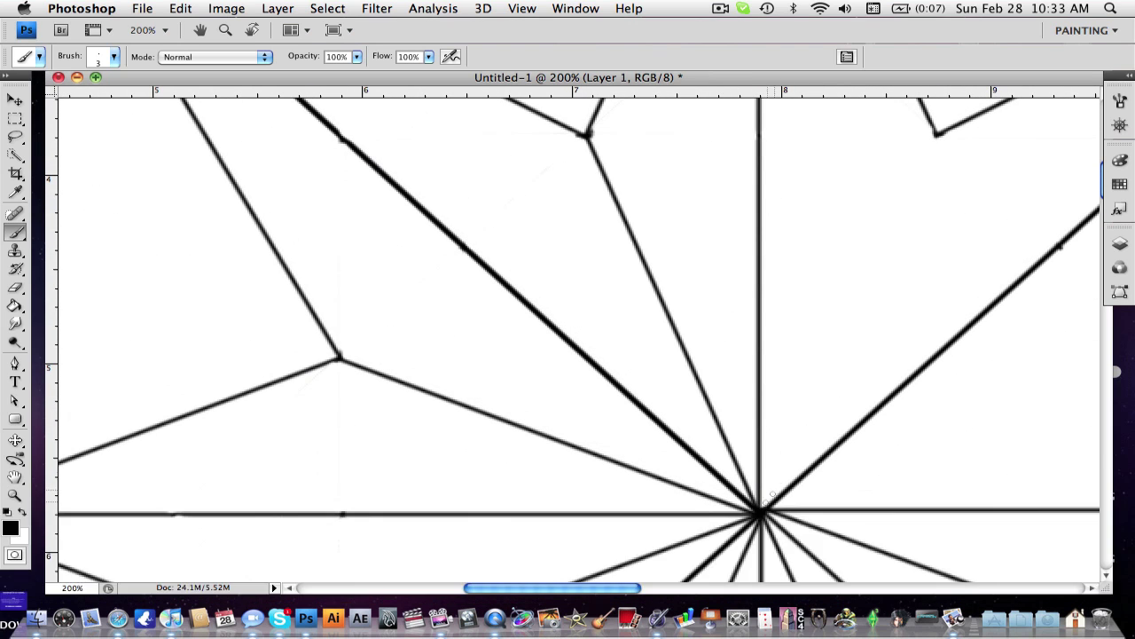
pyautogui.scroll(-2, 644, 322)
pyautogui.hscroll(4, 644, 322)
pyautogui.hscroll(1, 639, 332)
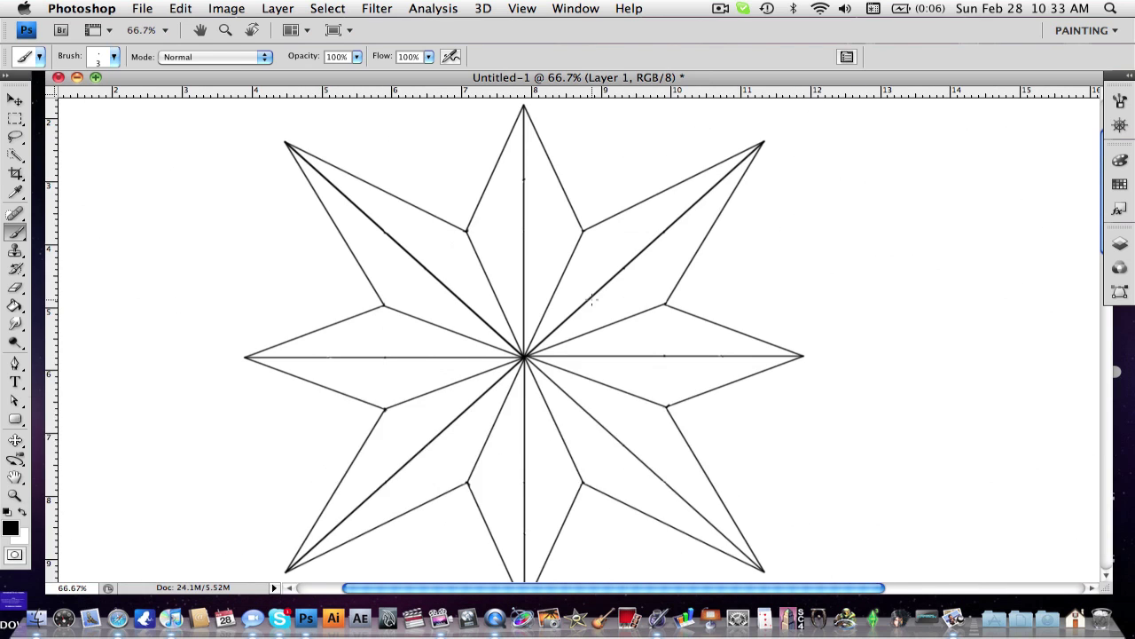
# Step: Fill alternating halves of all eight spikes with black using the Paint Bucket
pyautogui.press('g')
pyautogui.click(633, 292)
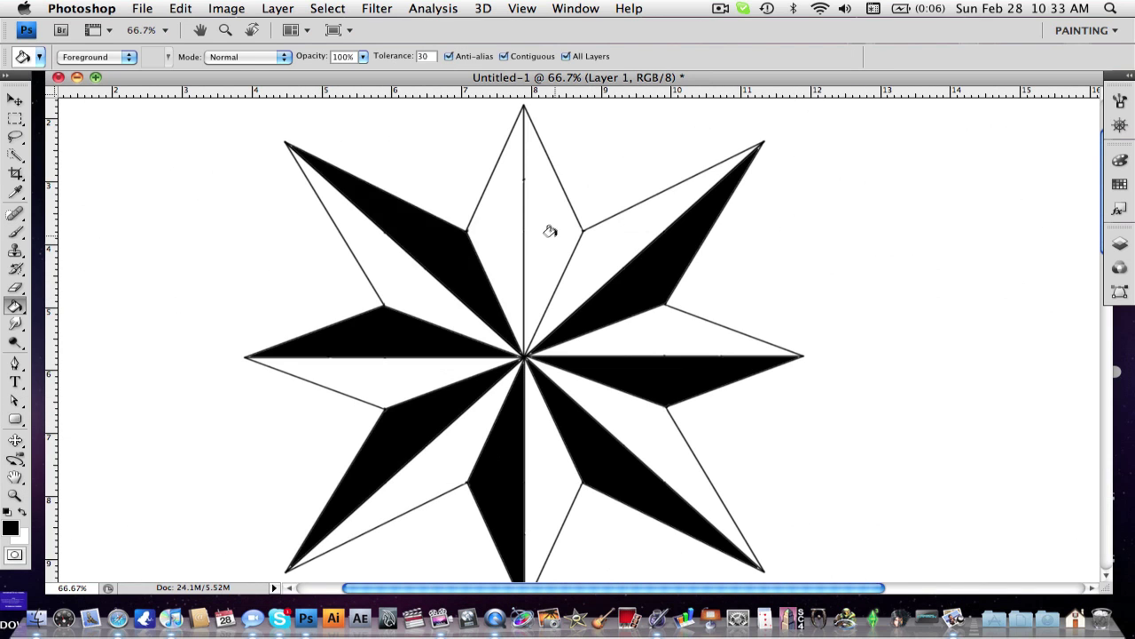
pyautogui.click(550, 231)
pyautogui.press('super+minus')
pyautogui.press('super+minus')
pyautogui.press('super+plus')
pyautogui.moveTo(672, 359); pyautogui.dragTo(717, 464)
pyautogui.press('b')
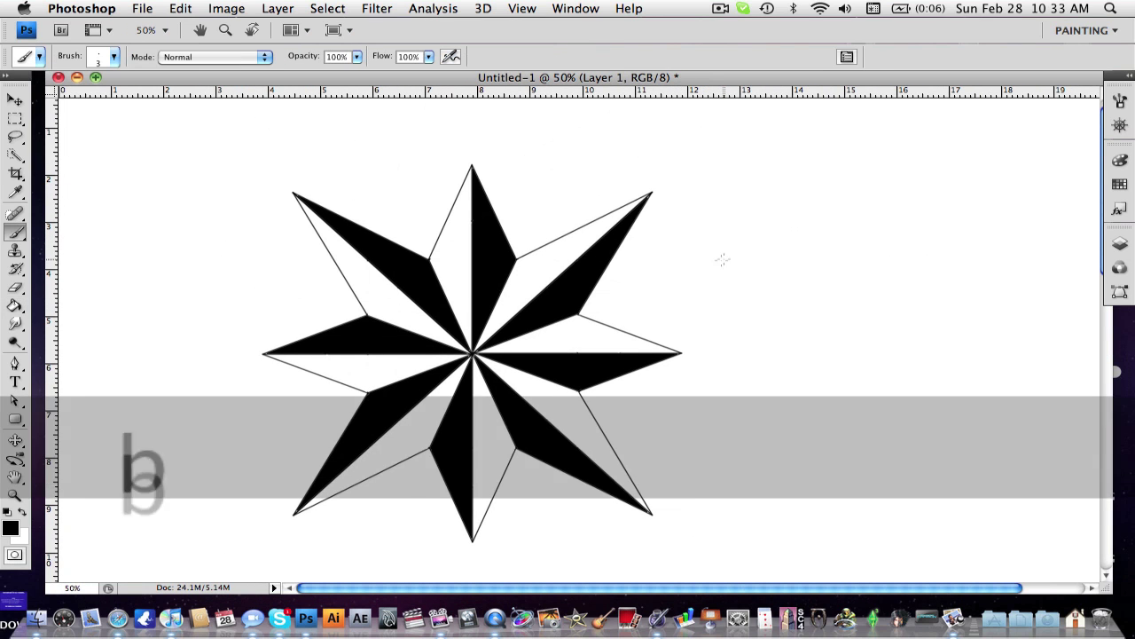